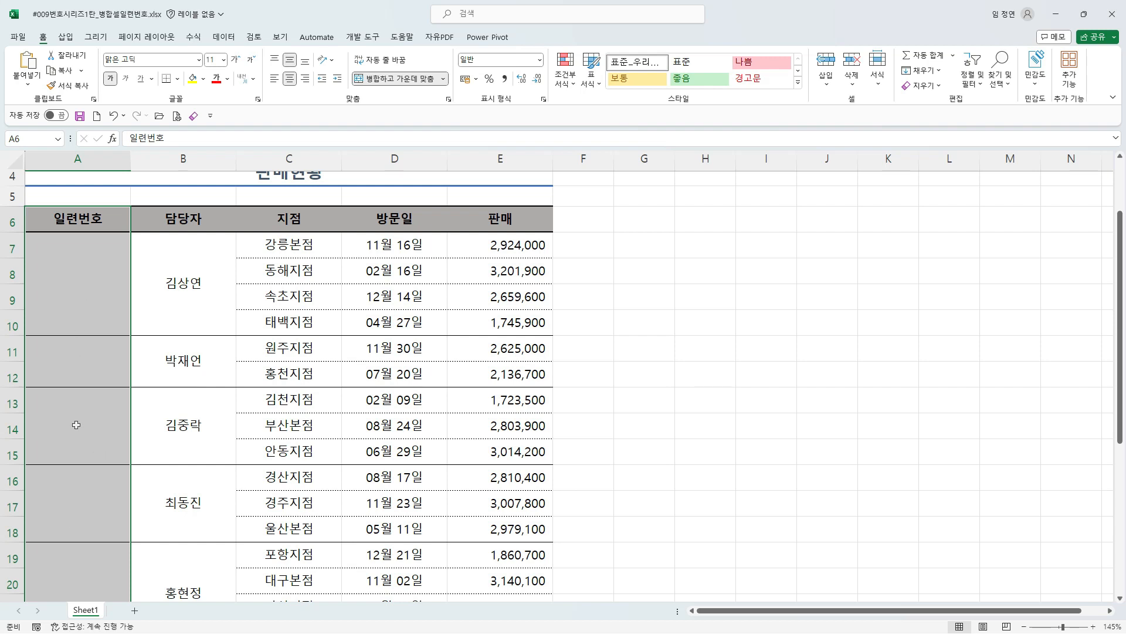
# Step: Examine the merged cells of different heights in the 일련번호 column, starting below its header
pyautogui.click(76, 283)
pyautogui.click(75, 360)
pyautogui.click(79, 407)
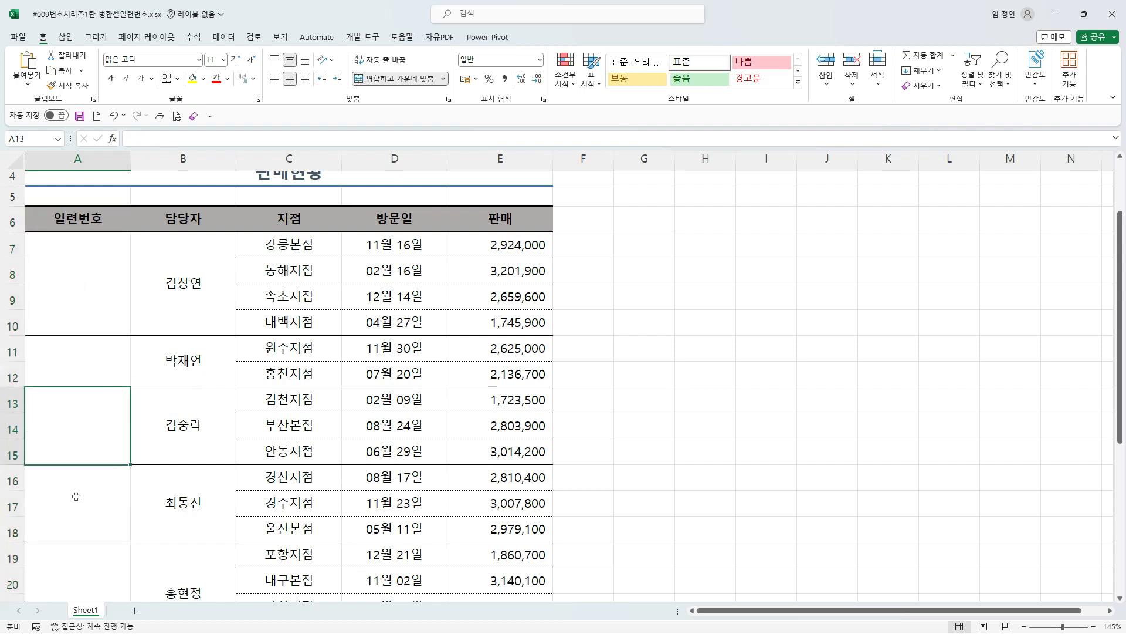
pyautogui.click(76, 496)
pyautogui.click(70, 560)
pyautogui.click(78, 453)
pyautogui.click(84, 361)
pyautogui.click(87, 305)
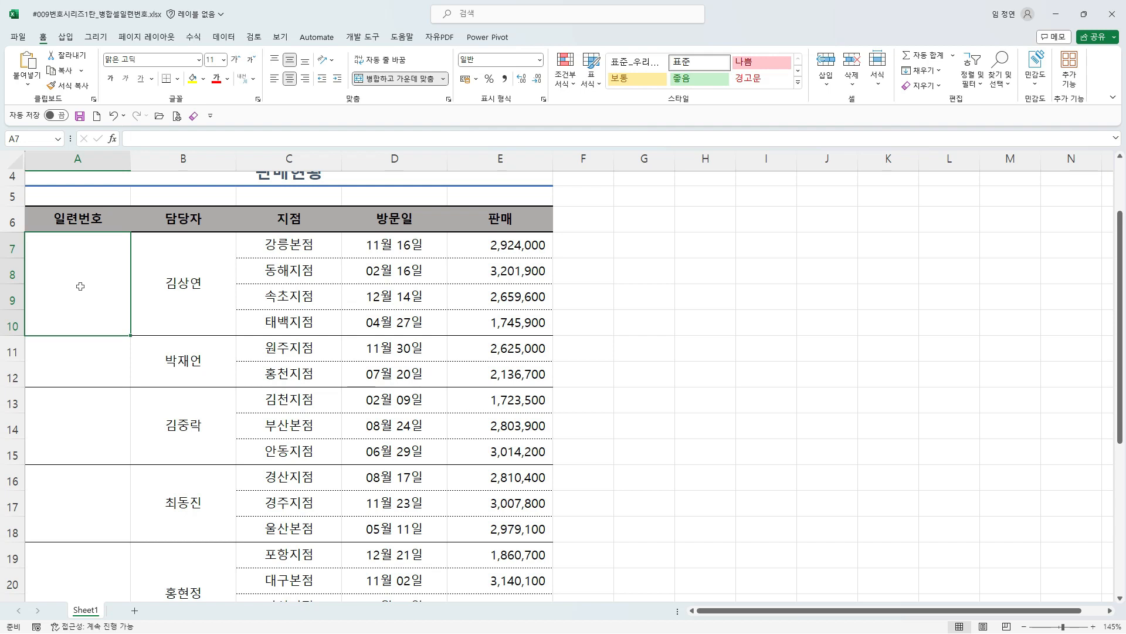
# Step: Enter the constants 1 and 2 in the first two merged cells of the 일련번호 column, A7 and A11
pyautogui.write('1')
pyautogui.press('Return')
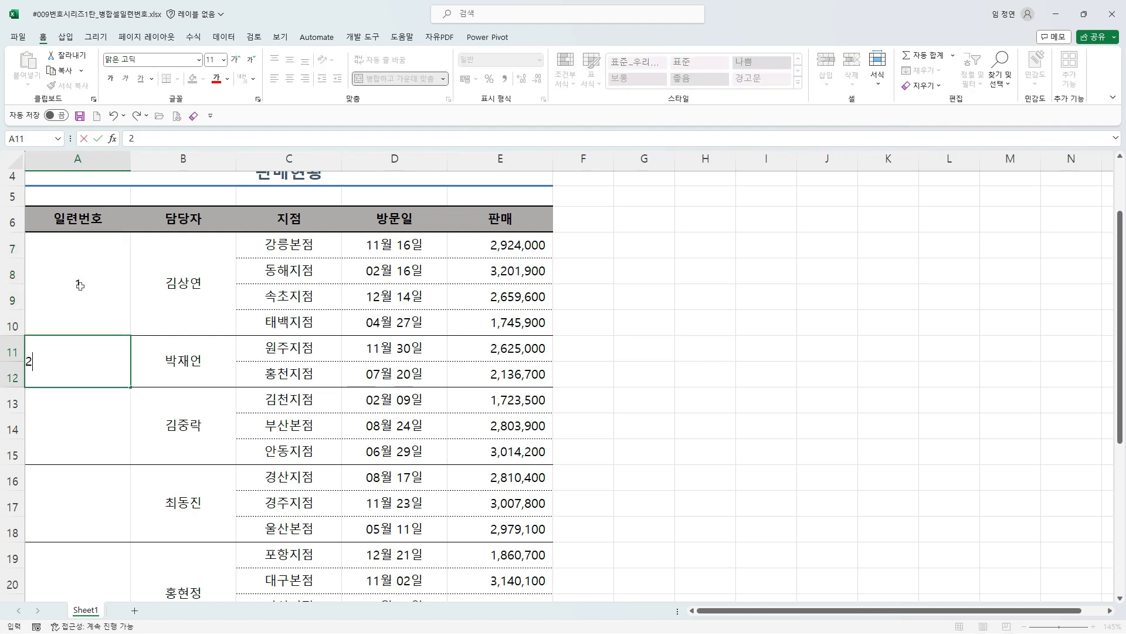
pyautogui.write('2')
pyautogui.press('Return')
# Step: Try to extend the 1, 2 series from A7 and A11 down the merged 일련번호 cells with AutoFill
pyautogui.moveTo(83, 320); pyautogui.dragTo(82, 370)
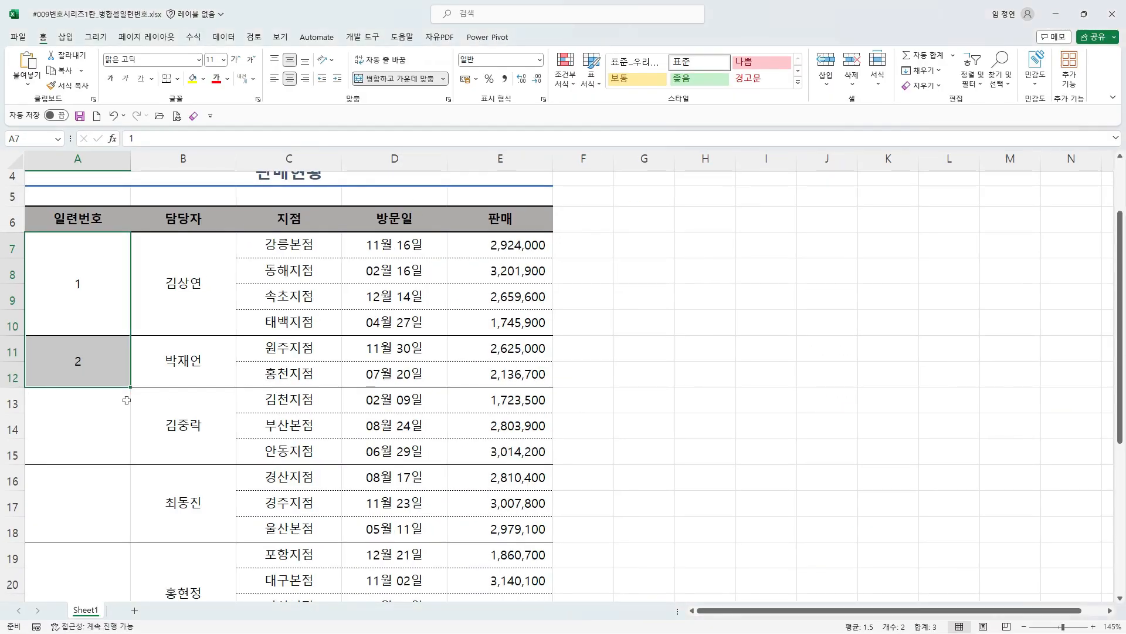
pyautogui.moveTo(264, 387); pyautogui.dragTo(265, 482)
pyautogui.moveTo(132, 439); pyautogui.dragTo(125, 595)
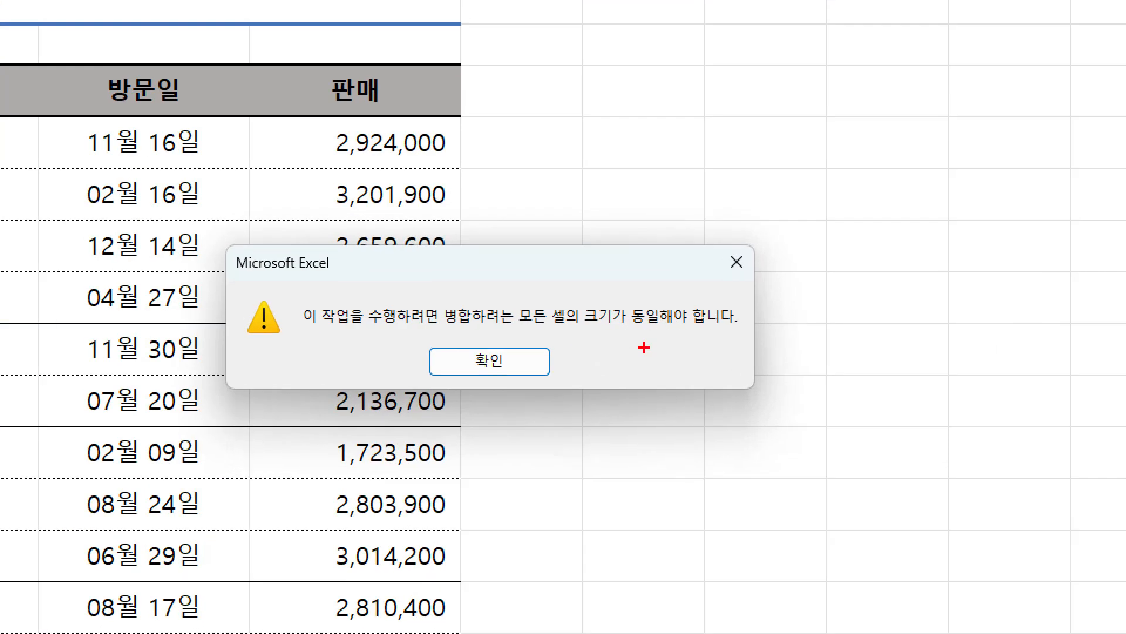
pyautogui.moveTo(517, 300)
pyautogui.mouseDown()
pyautogui.moveTo(582, 328)
pyautogui.moveTo(736, 333)
pyautogui.mouseUp()
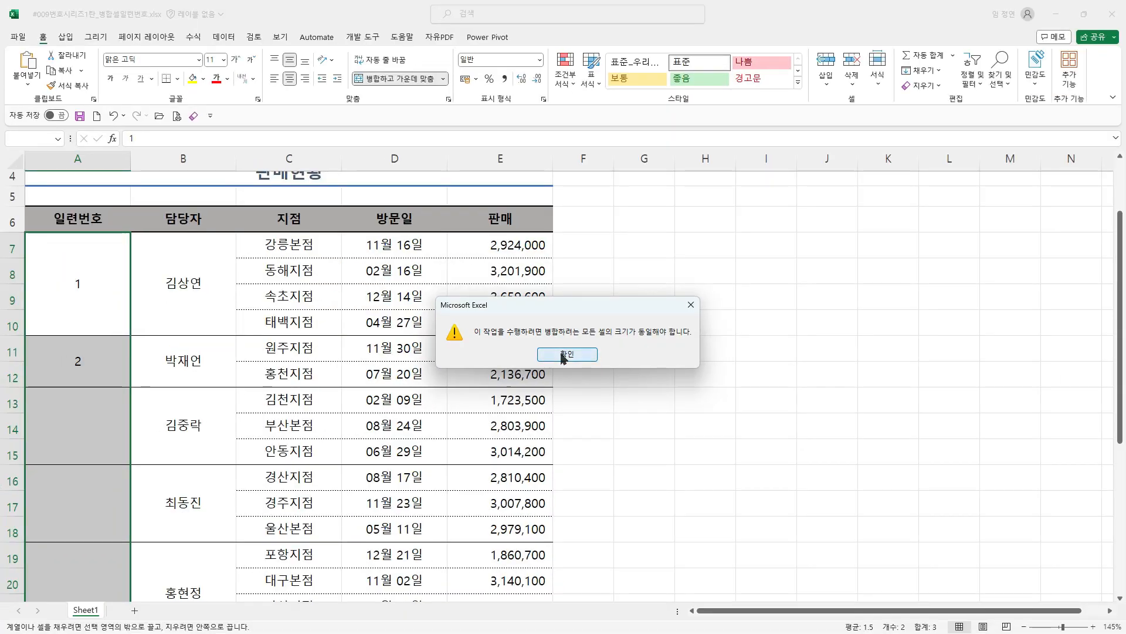
pyautogui.click(499, 361)
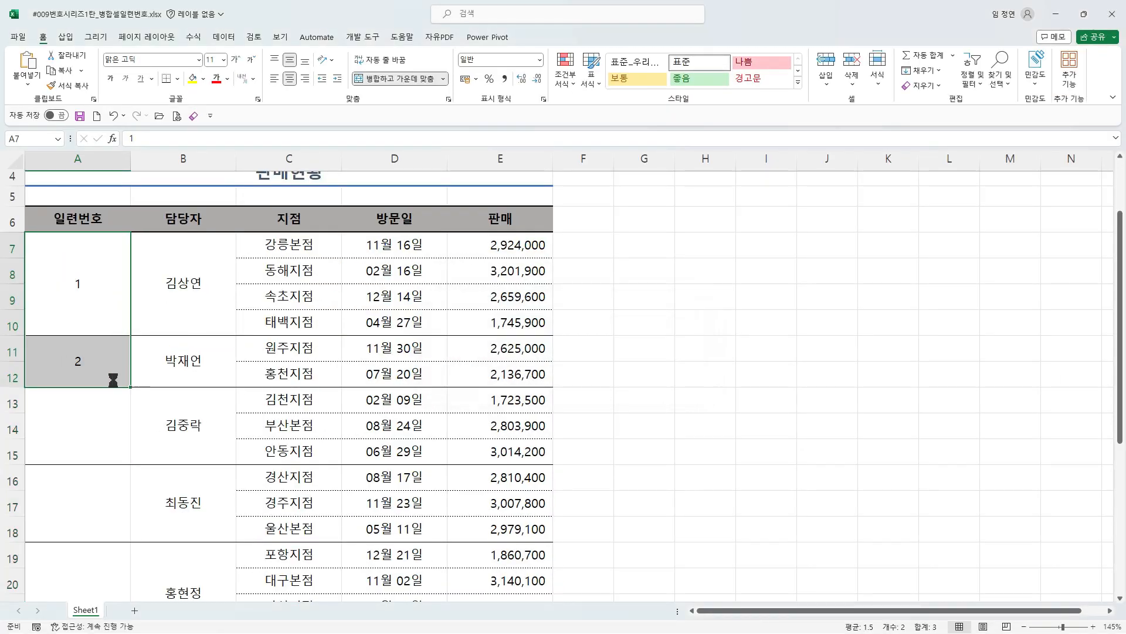
# Step: Undo the entries of 1 and 2 in the 일련번호 column
pyautogui.click(66, 300)
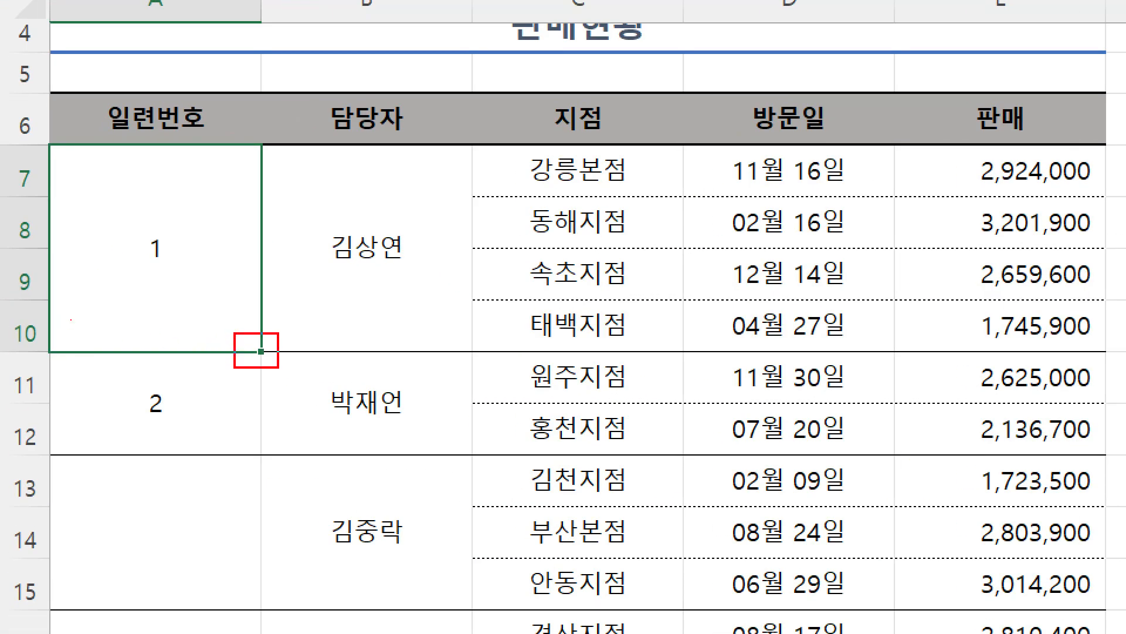
pyautogui.moveTo(290, 326); pyautogui.dragTo(314, 355)
pyautogui.press('Escape')
pyautogui.click(87, 367)
pyautogui.click(81, 431)
pyautogui.click(77, 499)
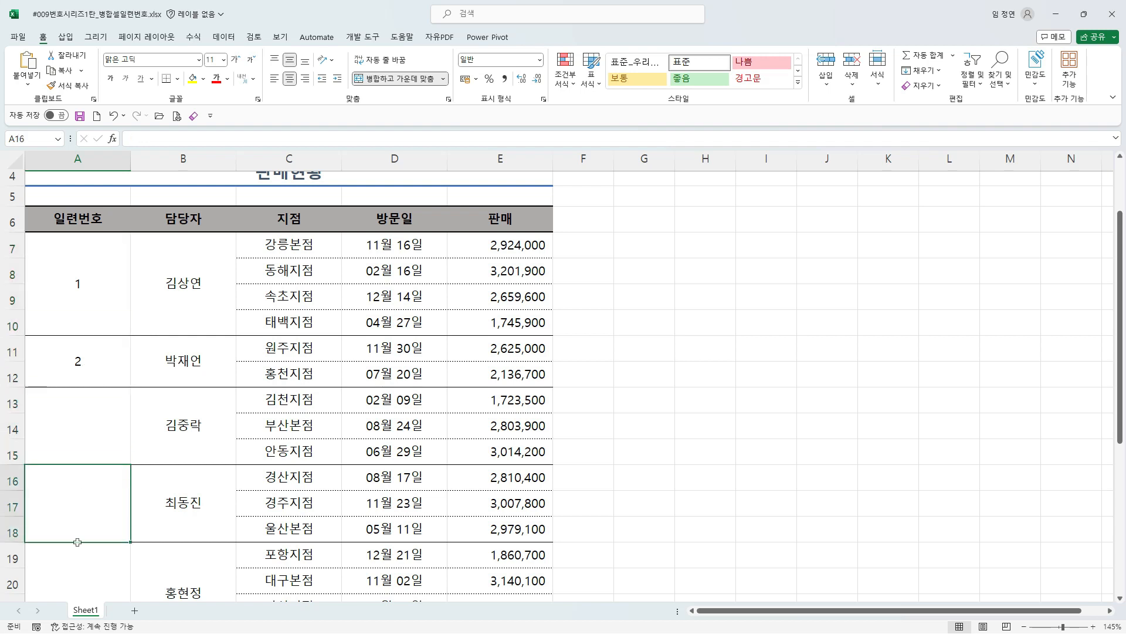
pyautogui.click(76, 556)
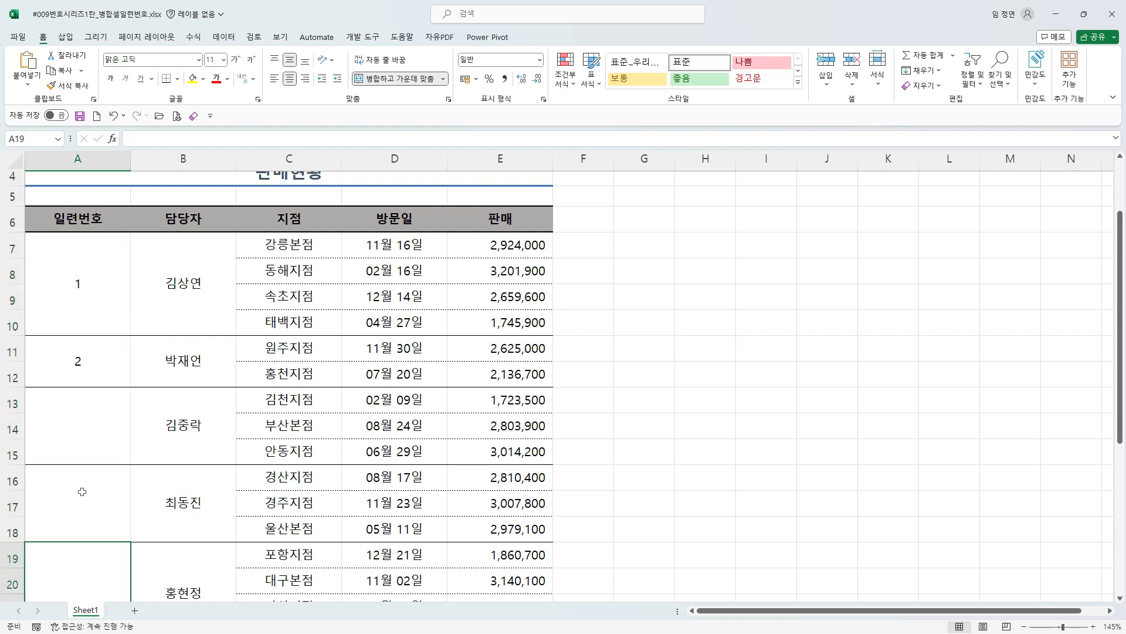
pyautogui.hotkey('ctrl', 'z')
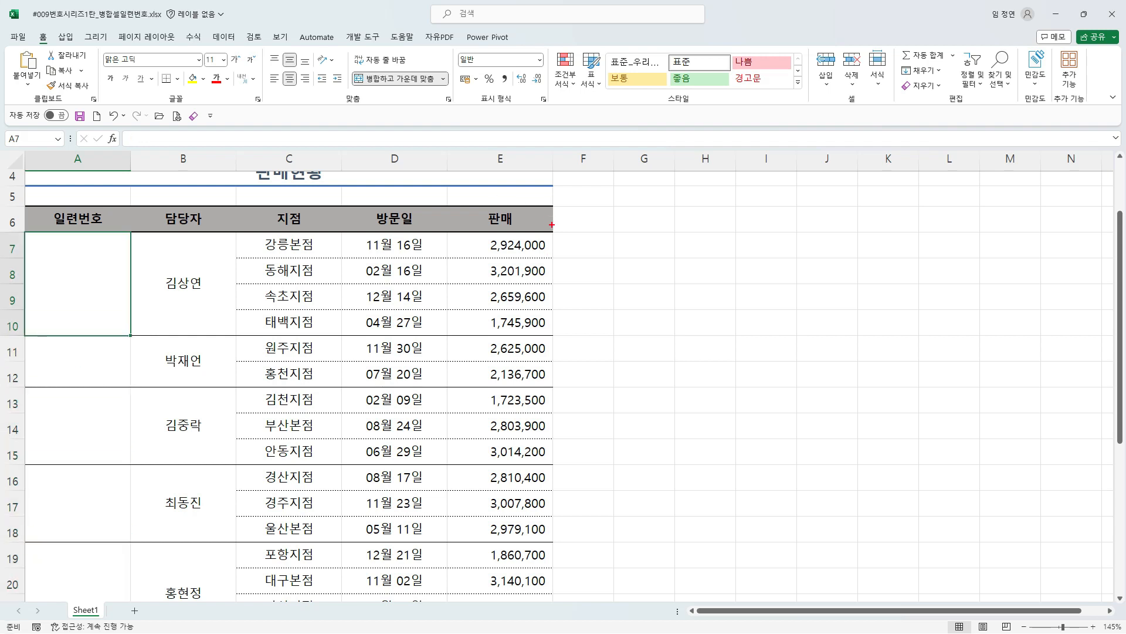
pyautogui.moveTo(604, 217); pyautogui.dragTo(586, 246)
pyautogui.moveTo(597, 229); pyautogui.dragTo(615, 241)
pyautogui.moveTo(623, 219)
pyautogui.mouseDown()
pyautogui.moveTo(634, 230)
pyautogui.moveTo(614, 257)
pyautogui.mouseUp()
pyautogui.moveTo(643, 222)
pyautogui.mouseDown()
pyautogui.moveTo(639, 245)
pyautogui.moveTo(668, 229)
pyautogui.mouseUp()
pyautogui.moveTo(631, 247)
pyautogui.mouseDown()
pyautogui.moveTo(681, 241)
pyautogui.moveTo(659, 268)
pyautogui.mouseUp()
pyautogui.moveTo(690, 264); pyautogui.dragTo(673, 282)
pyautogui.moveTo(717, 220); pyautogui.dragTo(734, 218)
pyautogui.moveTo(723, 232)
pyautogui.mouseDown()
pyautogui.moveTo(710, 257)
pyautogui.moveTo(734, 256)
pyautogui.mouseUp()
pyautogui.moveTo(741, 232)
pyautogui.mouseDown()
pyautogui.moveTo(744, 261)
pyautogui.moveTo(770, 237)
pyautogui.mouseUp()
pyautogui.moveTo(762, 246)
pyautogui.mouseDown()
pyautogui.moveTo(776, 243)
pyautogui.moveTo(773, 264)
pyautogui.mouseUp()
pyautogui.moveTo(792, 237); pyautogui.dragTo(808, 267)
pyautogui.moveTo(854, 233)
pyautogui.mouseDown()
pyautogui.moveTo(829, 265)
pyautogui.moveTo(854, 268)
pyautogui.mouseUp()
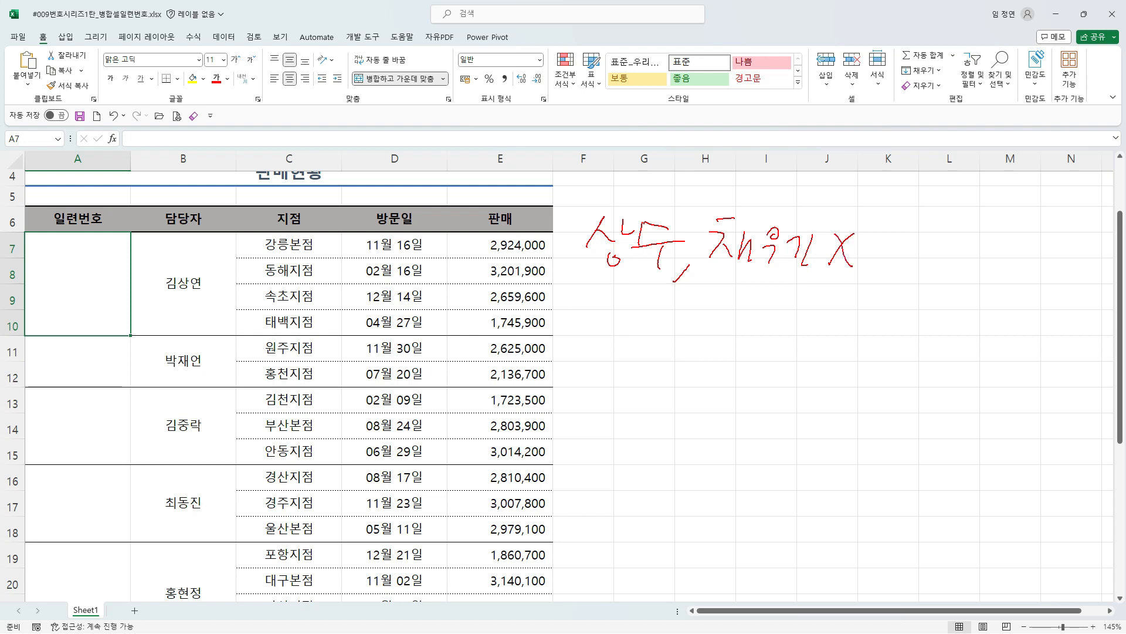
pyautogui.moveTo(115, 263); pyautogui.dragTo(110, 273)
pyautogui.moveTo(111, 356)
pyautogui.mouseDown()
pyautogui.moveTo(129, 369)
pyautogui.moveTo(138, 360)
pyautogui.mouseUp()
pyautogui.moveTo(125, 407); pyautogui.dragTo(145, 441)
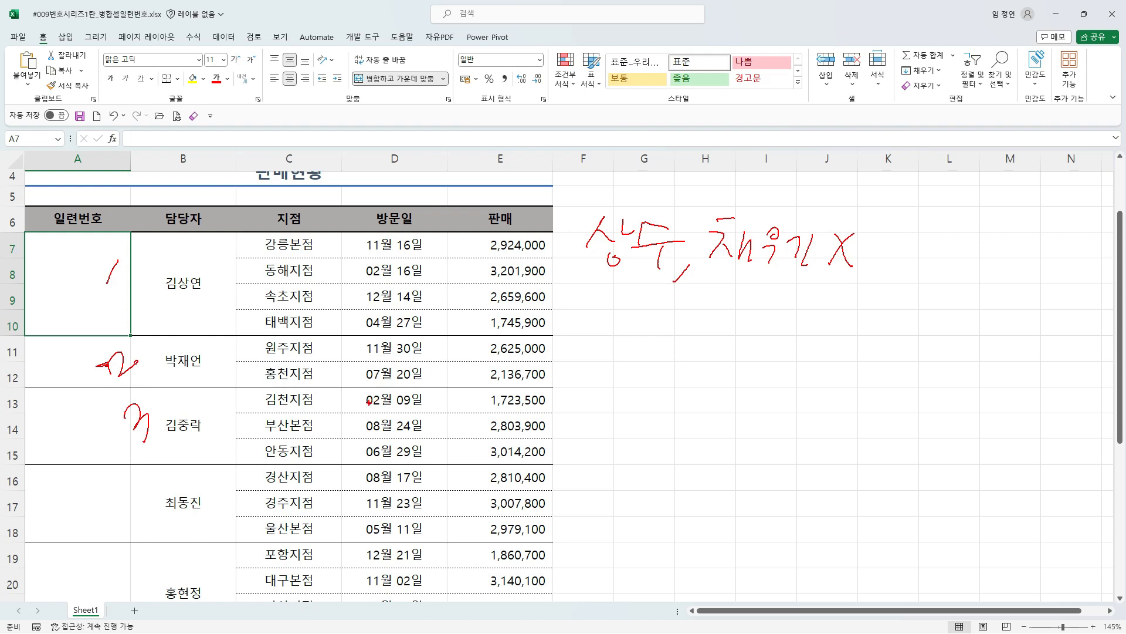
pyautogui.moveTo(639, 331)
pyautogui.mouseDown()
pyautogui.moveTo(596, 382)
pyautogui.moveTo(632, 432)
pyautogui.mouseUp()
pyautogui.moveTo(680, 309); pyautogui.dragTo(686, 313)
pyautogui.moveTo(669, 321)
pyautogui.mouseDown()
pyautogui.moveTo(698, 317)
pyautogui.moveTo(688, 331)
pyautogui.moveTo(711, 340)
pyautogui.mouseUp()
pyautogui.moveTo(698, 347)
pyautogui.mouseDown()
pyautogui.moveTo(714, 352)
pyautogui.moveTo(699, 359)
pyautogui.mouseUp()
pyautogui.moveTo(739, 314)
pyautogui.mouseDown()
pyautogui.moveTo(735, 328)
pyautogui.moveTo(758, 328)
pyautogui.mouseUp()
pyautogui.moveTo(729, 337); pyautogui.dragTo(772, 333)
pyautogui.moveTo(751, 338); pyautogui.dragTo(751, 370)
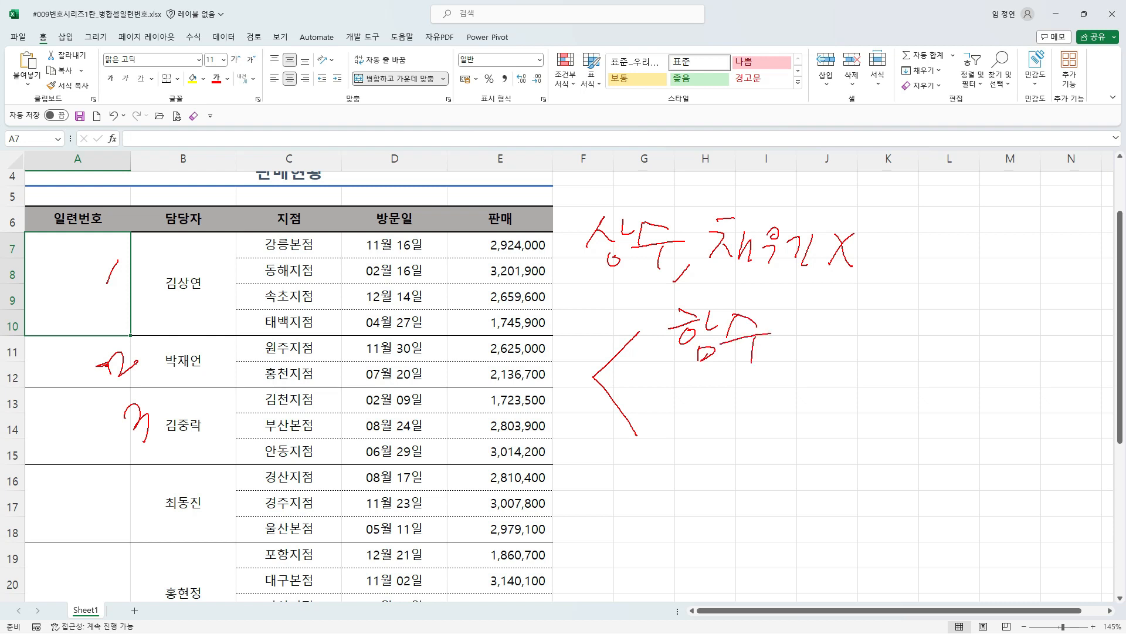
pyautogui.moveTo(653, 332)
pyautogui.mouseDown()
pyautogui.moveTo(654, 356)
pyautogui.moveTo(645, 332)
pyautogui.mouseUp()
pyautogui.moveTo(652, 321); pyautogui.dragTo(647, 361)
pyautogui.moveTo(126, 352)
pyautogui.mouseDown()
pyautogui.moveTo(121, 330)
pyautogui.moveTo(146, 352)
pyautogui.mouseUp()
pyautogui.moveTo(182, 295)
pyautogui.mouseDown()
pyautogui.moveTo(173, 330)
pyautogui.moveTo(200, 323)
pyautogui.mouseUp()
pyautogui.moveTo(122, 304)
pyautogui.mouseDown()
pyautogui.moveTo(88, 307)
pyautogui.moveTo(134, 252)
pyautogui.moveTo(128, 302)
pyautogui.mouseUp()
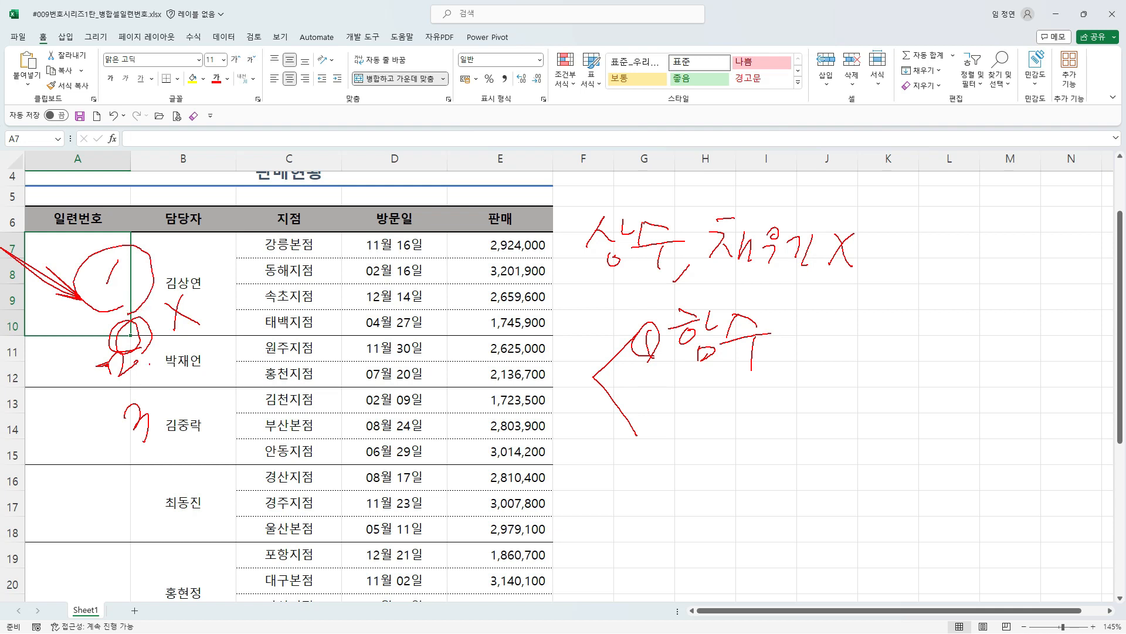
pyautogui.moveTo(158, 355)
pyautogui.mouseDown()
pyautogui.moveTo(173, 504)
pyautogui.moveTo(188, 463)
pyautogui.mouseUp()
pyautogui.moveTo(644, 414); pyautogui.dragTo(669, 442)
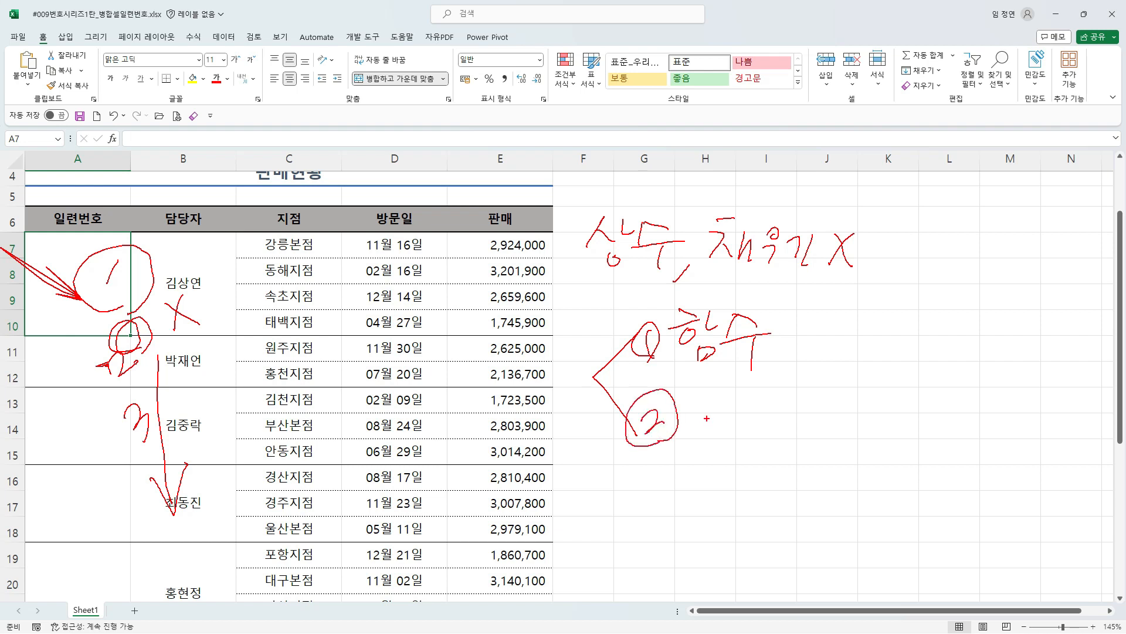
pyautogui.moveTo(719, 408)
pyautogui.mouseDown()
pyautogui.moveTo(703, 409)
pyautogui.moveTo(723, 442)
pyautogui.mouseUp()
pyautogui.moveTo(726, 410)
pyautogui.mouseDown()
pyautogui.moveTo(736, 429)
pyautogui.moveTo(807, 417)
pyautogui.moveTo(802, 433)
pyautogui.moveTo(940, 420)
pyautogui.mouseUp()
pyautogui.moveTo(695, 464); pyautogui.dragTo(885, 466)
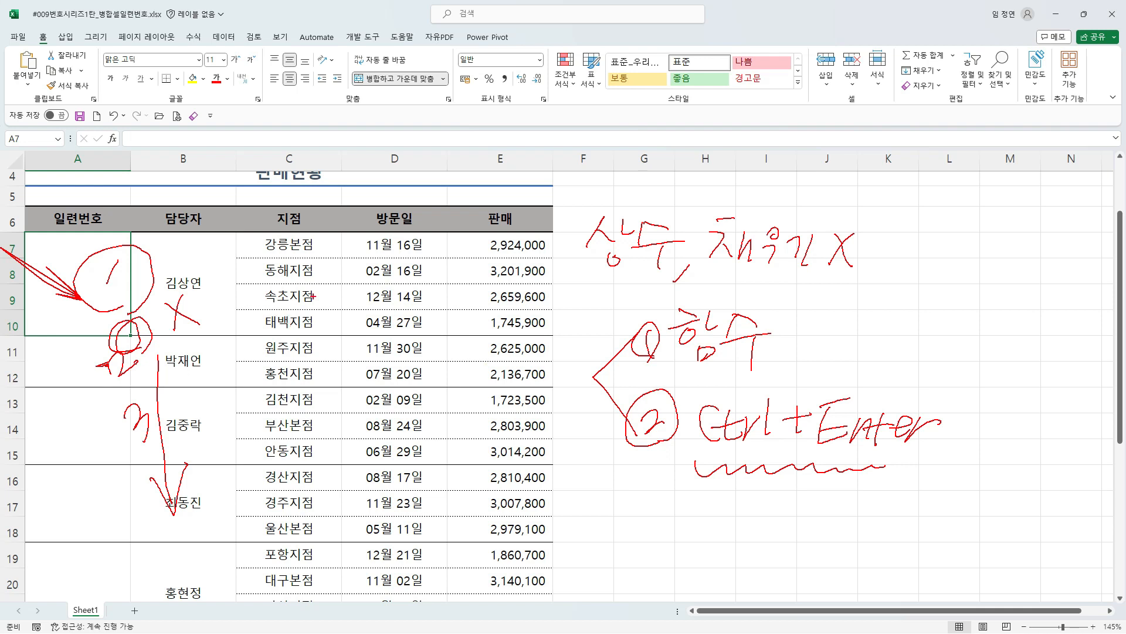
pyautogui.press('Escape')
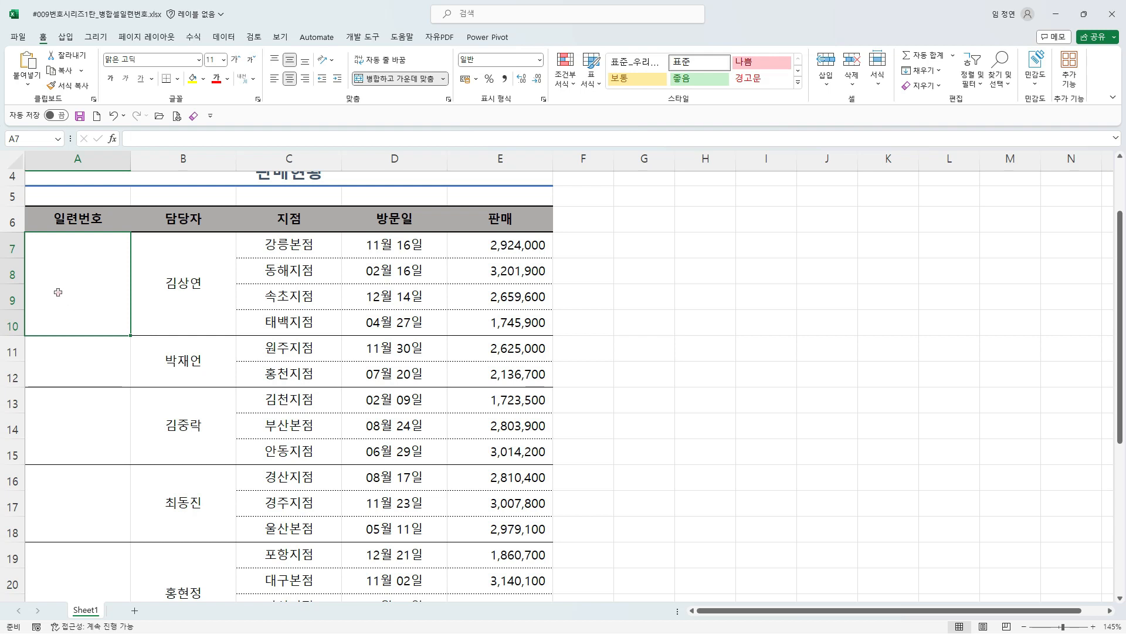
pyautogui.moveTo(138, 206)
pyautogui.mouseDown()
pyautogui.moveTo(240, 366)
pyautogui.moveTo(240, 600)
pyautogui.mouseUp()
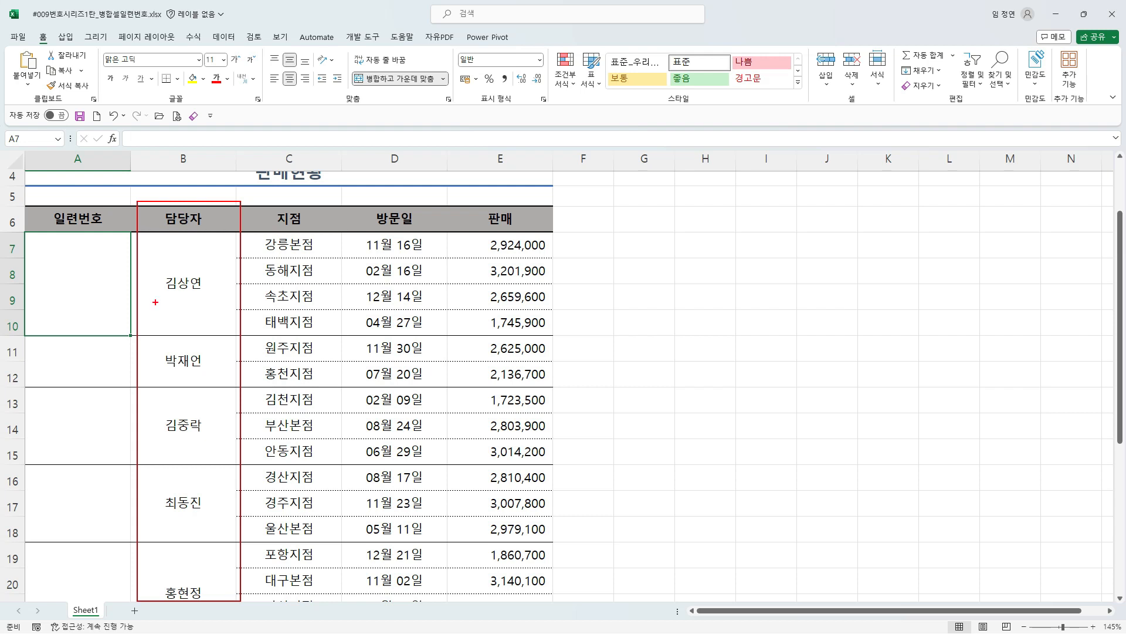
pyautogui.moveTo(156, 303)
pyautogui.mouseDown()
pyautogui.moveTo(93, 306)
pyautogui.moveTo(100, 281)
pyautogui.mouseUp()
pyautogui.moveTo(154, 378)
pyautogui.mouseDown()
pyautogui.moveTo(94, 375)
pyautogui.moveTo(106, 391)
pyautogui.moveTo(110, 362)
pyautogui.mouseUp()
pyautogui.press('e')
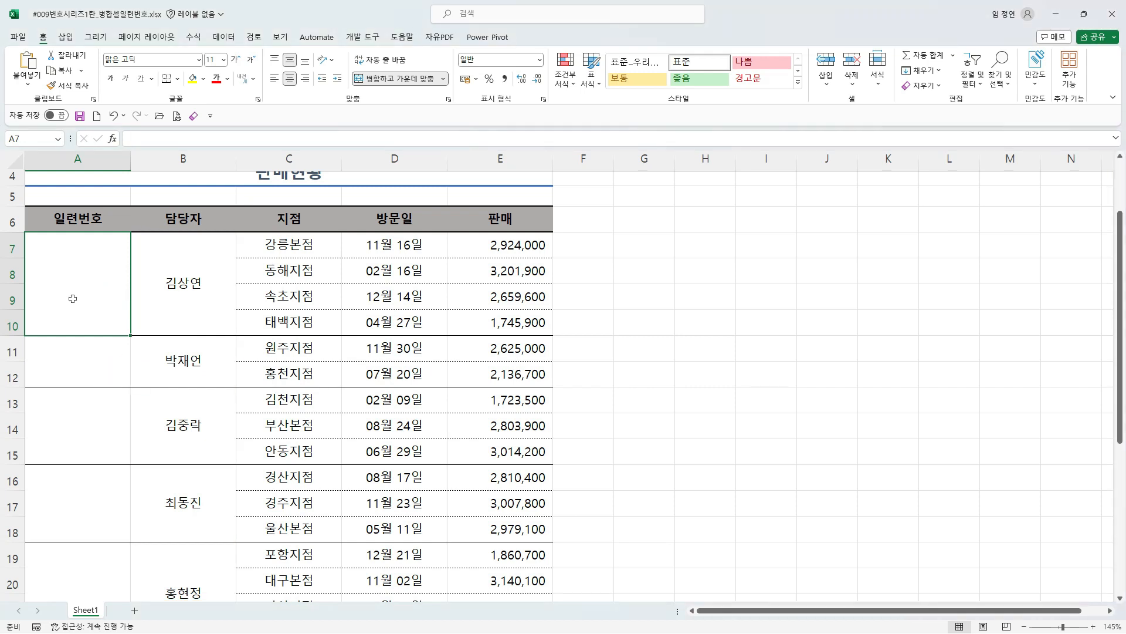
pyautogui.moveTo(60, 266); pyautogui.dragTo(71, 298)
pyautogui.moveTo(154, 271)
pyautogui.mouseDown()
pyautogui.moveTo(229, 308)
pyautogui.moveTo(105, 291)
pyautogui.moveTo(73, 300)
pyautogui.mouseUp()
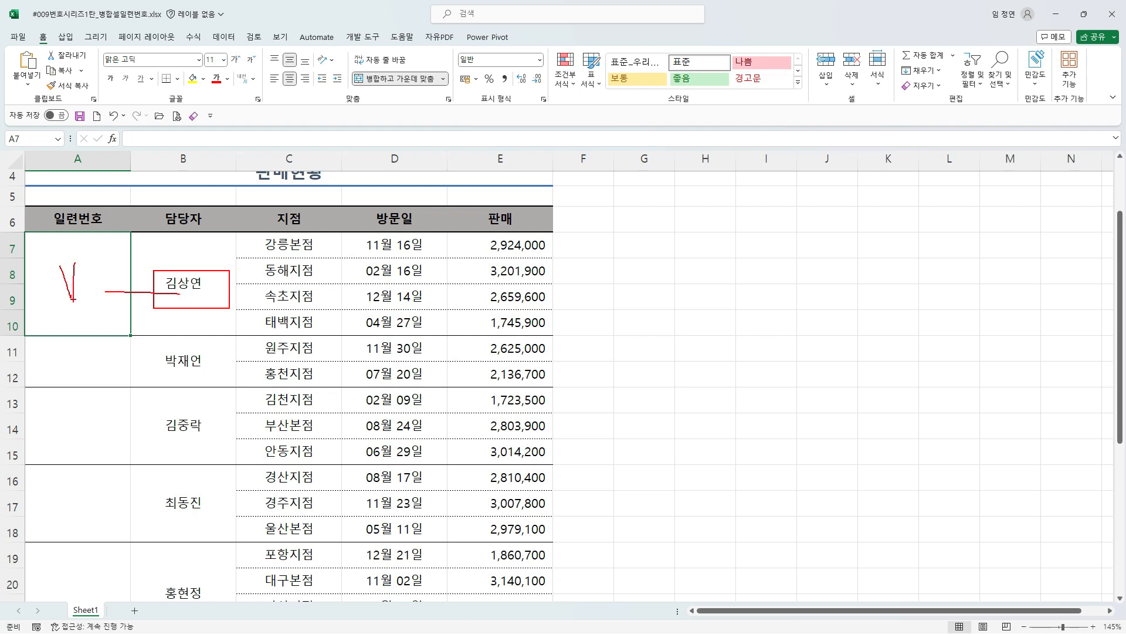
pyautogui.moveTo(62, 349); pyautogui.dragTo(82, 345)
pyautogui.moveTo(136, 296); pyautogui.dragTo(136, 302)
pyautogui.moveTo(149, 350); pyautogui.dragTo(234, 387)
pyautogui.moveTo(154, 265); pyautogui.dragTo(179, 266)
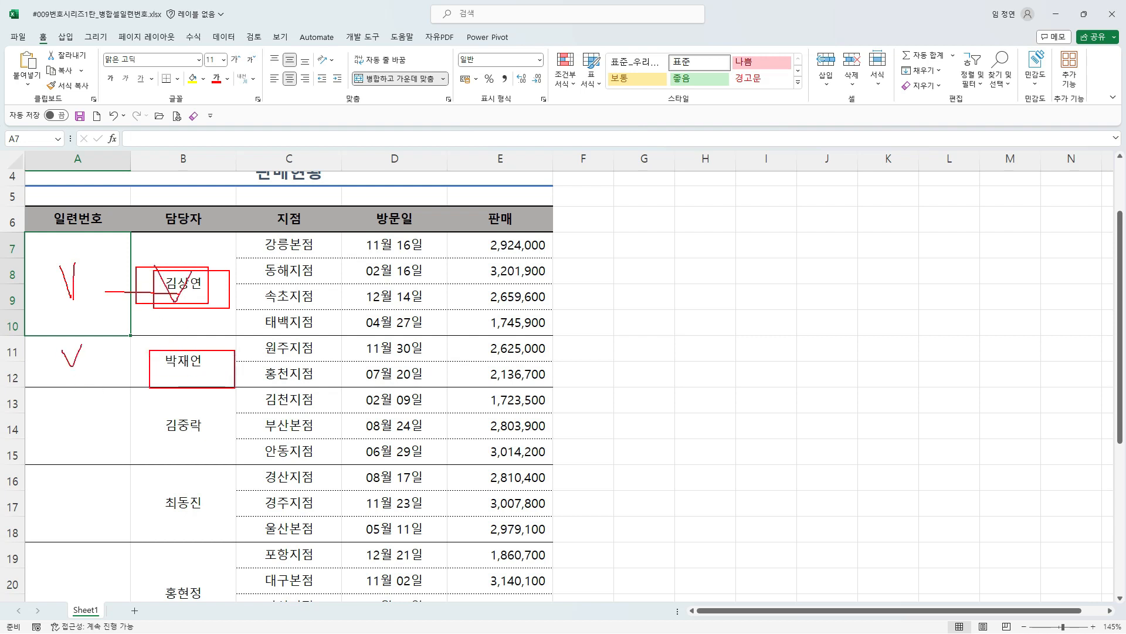
pyautogui.moveTo(183, 352)
pyautogui.mouseDown()
pyautogui.moveTo(196, 373)
pyautogui.moveTo(206, 326)
pyautogui.mouseUp()
pyautogui.moveTo(85, 369); pyautogui.dragTo(135, 371)
pyautogui.moveTo(195, 259)
pyautogui.mouseDown()
pyautogui.moveTo(203, 296)
pyautogui.moveTo(218, 258)
pyautogui.mouseUp()
pyautogui.moveTo(177, 336); pyautogui.dragTo(207, 321)
pyautogui.moveTo(174, 401); pyautogui.dragTo(204, 397)
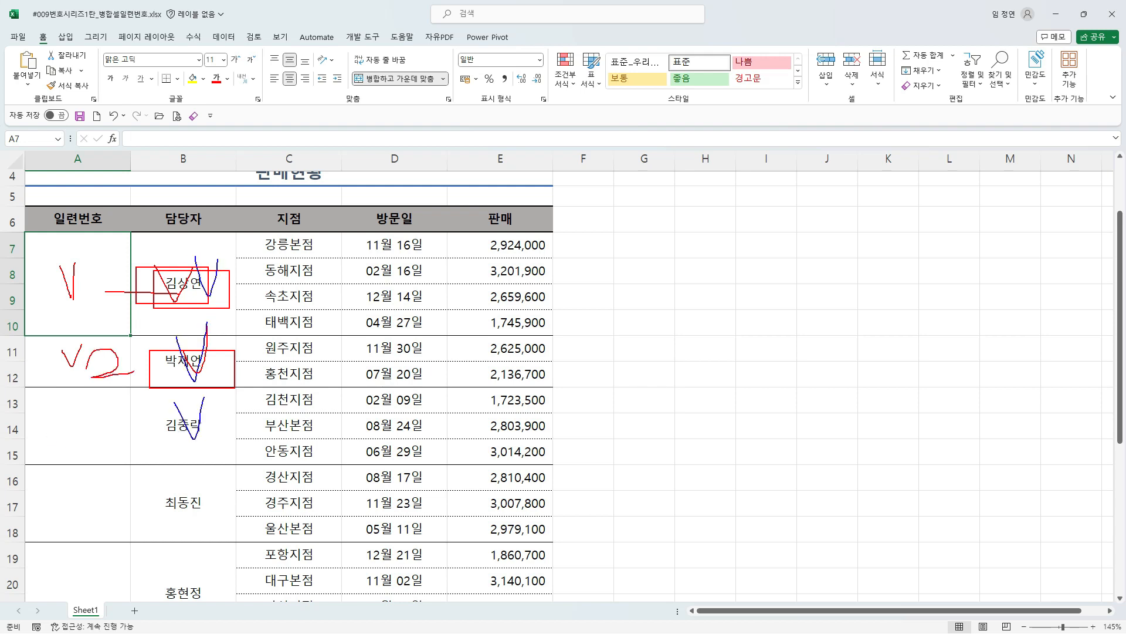
pyautogui.moveTo(89, 407)
pyautogui.mouseDown()
pyautogui.moveTo(122, 409)
pyautogui.moveTo(87, 444)
pyautogui.mouseUp()
pyautogui.press('e')
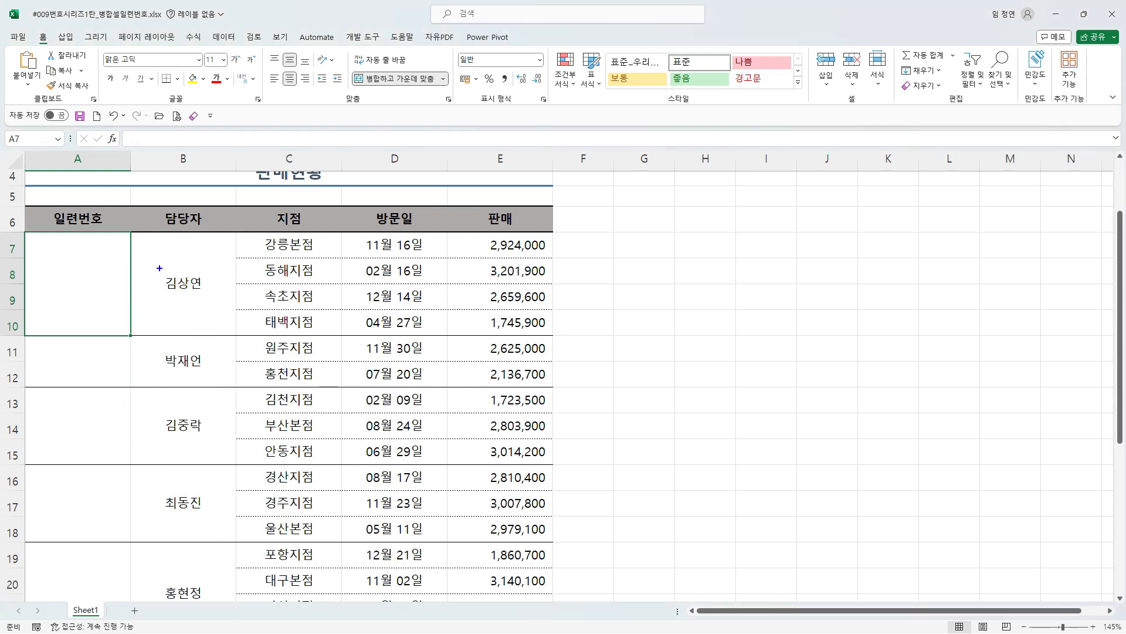
pyautogui.moveTo(158, 267); pyautogui.dragTo(216, 305)
pyautogui.press('r')
pyautogui.moveTo(160, 271); pyautogui.dragTo(225, 312)
pyautogui.moveTo(153, 344); pyautogui.dragTo(213, 378)
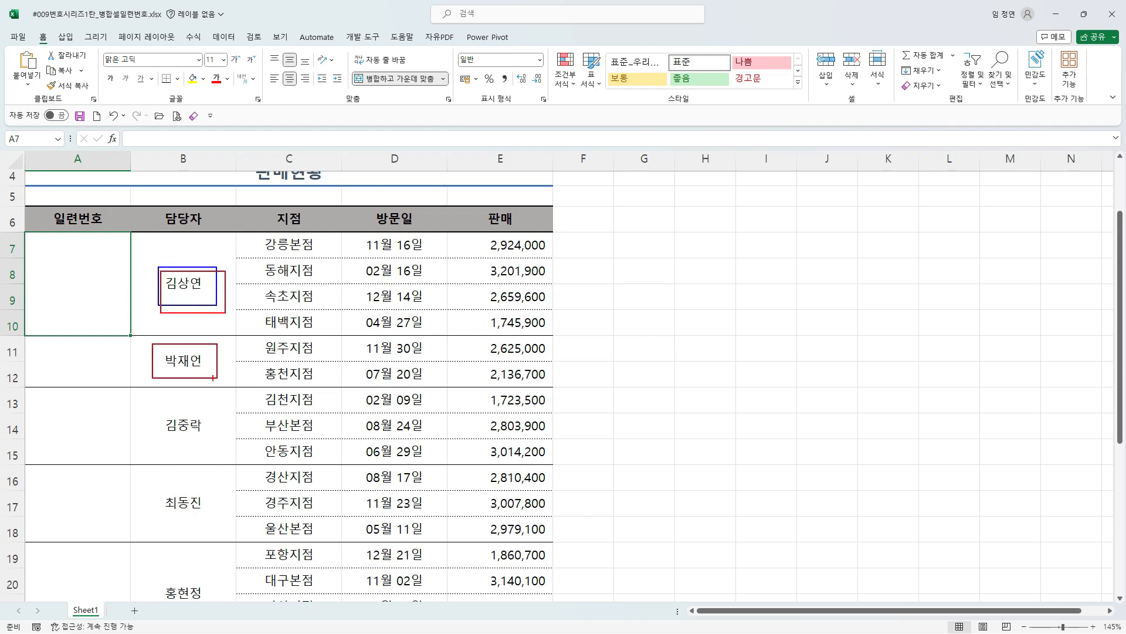
pyautogui.moveTo(151, 267); pyautogui.dragTo(216, 322)
pyautogui.moveTo(150, 353); pyautogui.dragTo(225, 387)
pyautogui.moveTo(139, 408); pyautogui.dragTo(219, 447)
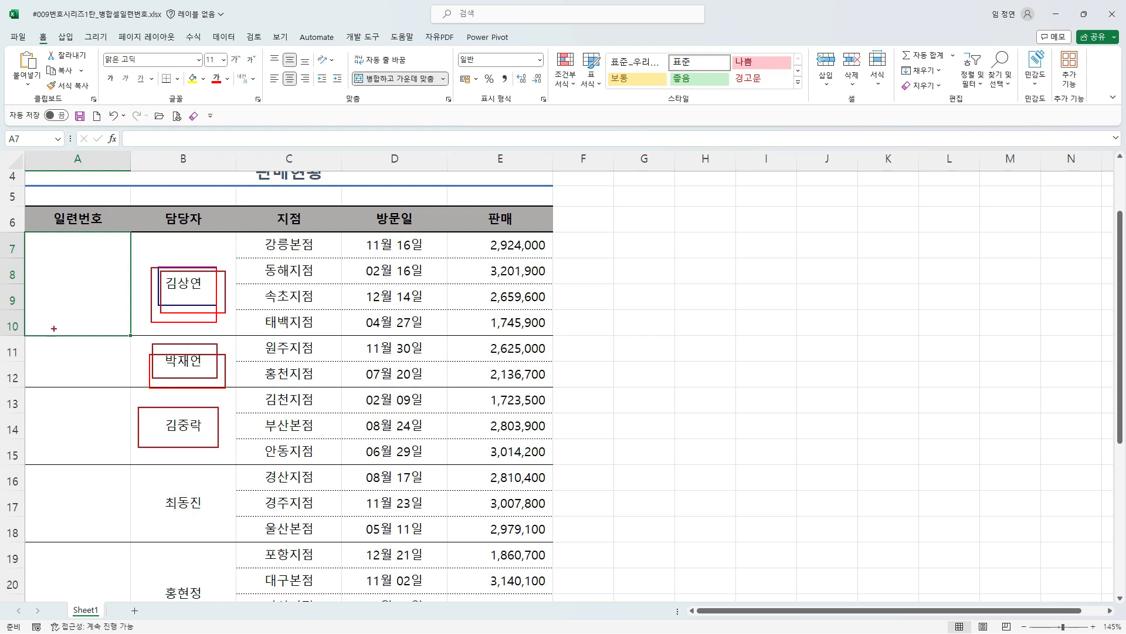
pyautogui.moveTo(167, 306)
pyautogui.mouseDown()
pyautogui.moveTo(96, 320)
pyautogui.moveTo(109, 265)
pyautogui.mouseUp()
pyautogui.moveTo(667, 210)
pyautogui.mouseDown()
pyautogui.moveTo(655, 253)
pyautogui.moveTo(669, 238)
pyautogui.moveTo(704, 250)
pyautogui.mouseUp()
pyautogui.moveTo(721, 228)
pyautogui.mouseDown()
pyautogui.moveTo(717, 260)
pyautogui.moveTo(736, 257)
pyautogui.mouseUp()
pyautogui.moveTo(752, 226); pyautogui.dragTo(749, 258)
pyautogui.moveTo(742, 234)
pyautogui.mouseDown()
pyautogui.moveTo(797, 234)
pyautogui.moveTo(784, 258)
pyautogui.moveTo(738, 272)
pyautogui.mouseUp()
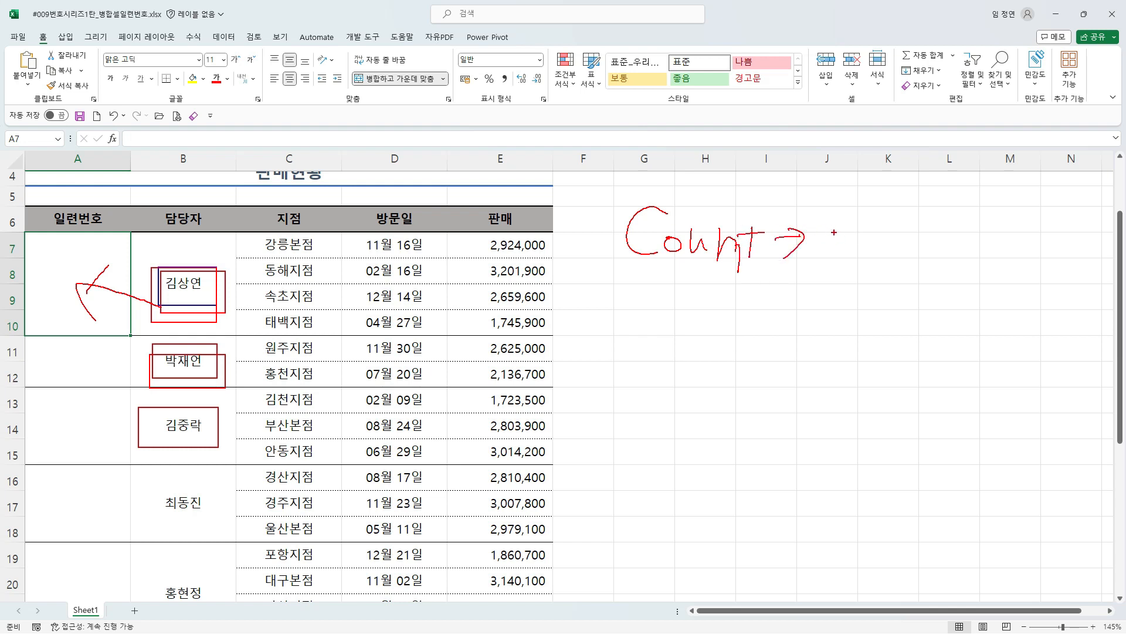
pyautogui.moveTo(855, 229); pyautogui.dragTo(874, 214)
pyautogui.moveTo(844, 233)
pyautogui.mouseDown()
pyautogui.moveTo(883, 235)
pyautogui.moveTo(860, 261)
pyautogui.moveTo(911, 268)
pyautogui.mouseUp()
pyautogui.moveTo(913, 246); pyautogui.dragTo(936, 241)
pyautogui.moveTo(855, 281); pyautogui.dragTo(919, 283)
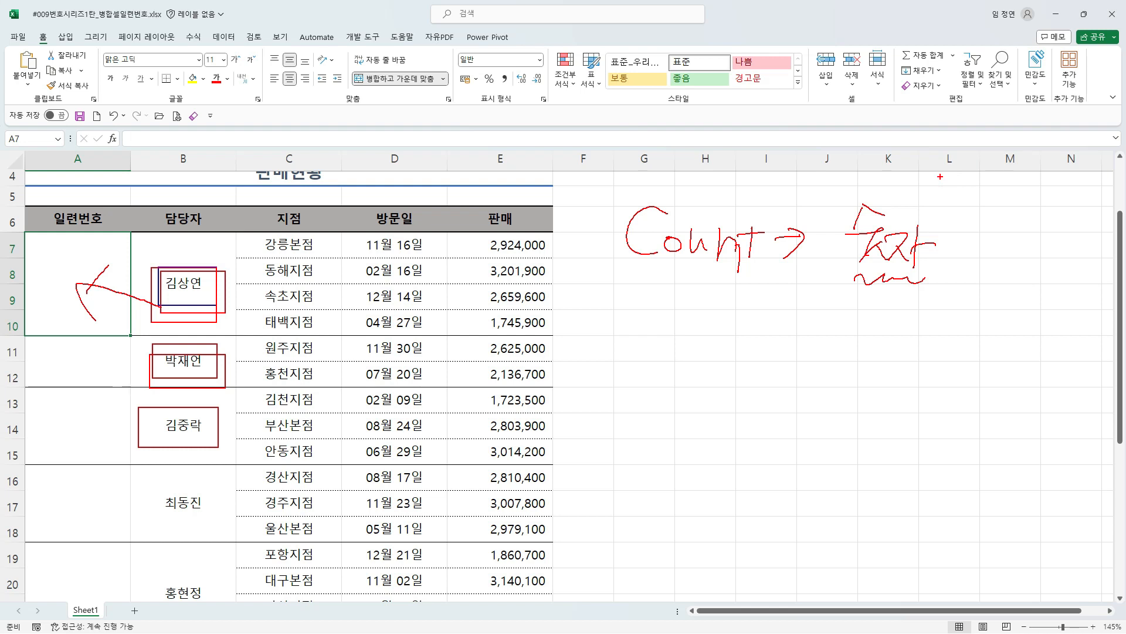
pyautogui.moveTo(179, 258)
pyautogui.mouseDown()
pyautogui.moveTo(202, 289)
pyautogui.moveTo(213, 251)
pyautogui.mouseUp()
pyautogui.moveTo(635, 316)
pyautogui.mouseDown()
pyautogui.moveTo(626, 343)
pyautogui.moveTo(639, 330)
pyautogui.moveTo(701, 354)
pyautogui.moveTo(726, 356)
pyautogui.moveTo(726, 332)
pyautogui.moveTo(802, 329)
pyautogui.mouseUp()
pyautogui.moveTo(781, 321); pyautogui.dragTo(778, 352)
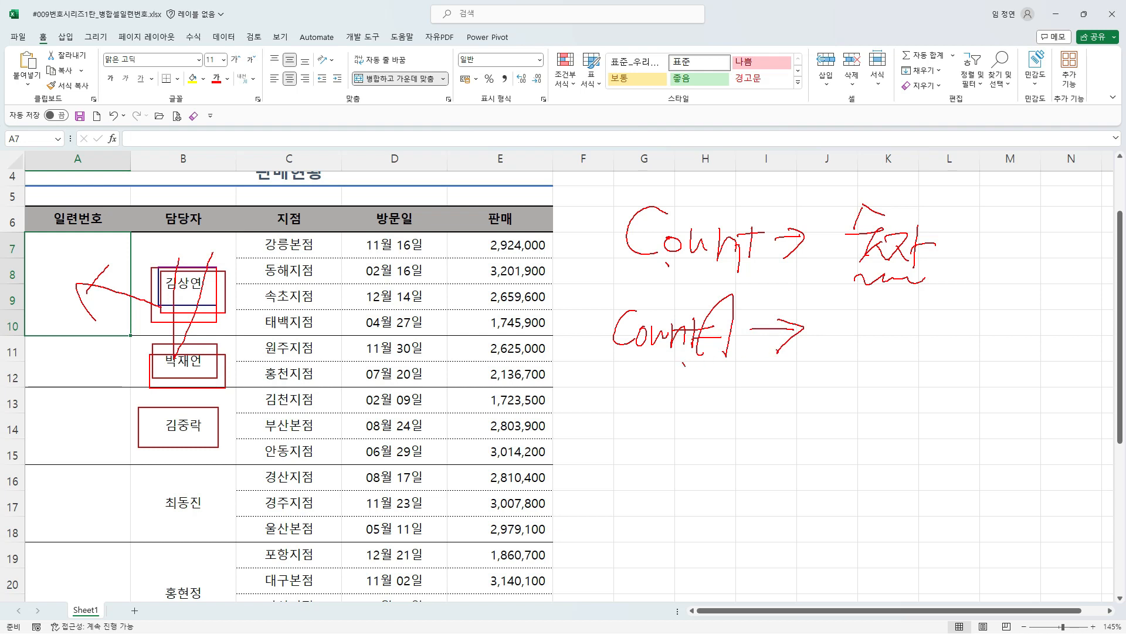
pyautogui.moveTo(685, 363); pyautogui.dragTo(732, 368)
pyautogui.press('Escape')
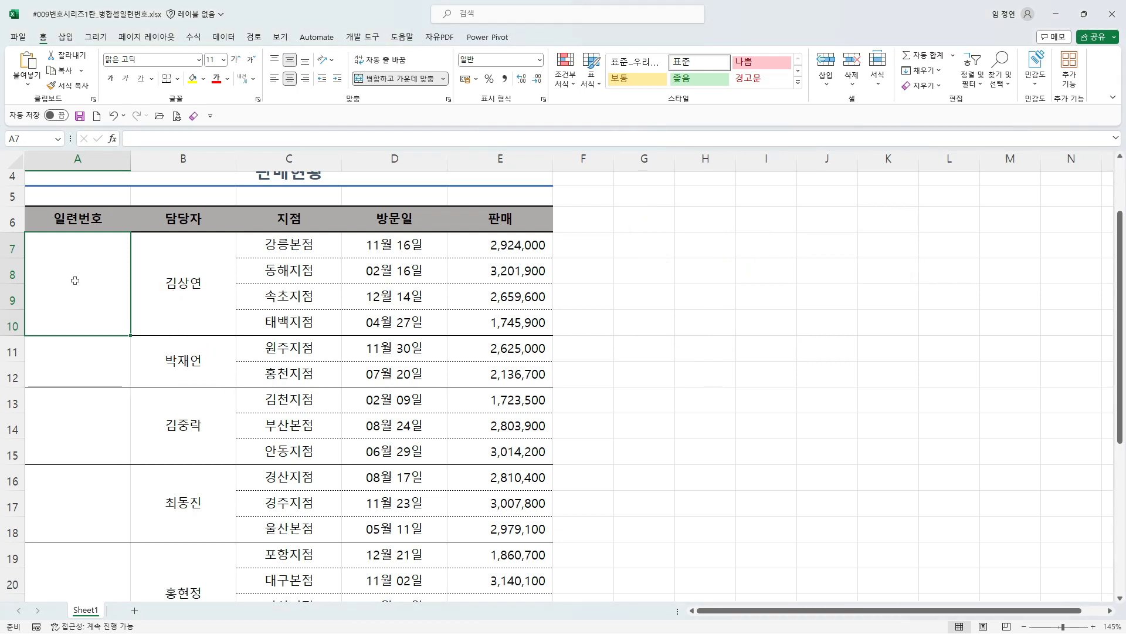
# Step: Start a COUNTA formula in merged cell A7 that references the first 담당자 cell, B7
pyautogui.write('=cou')
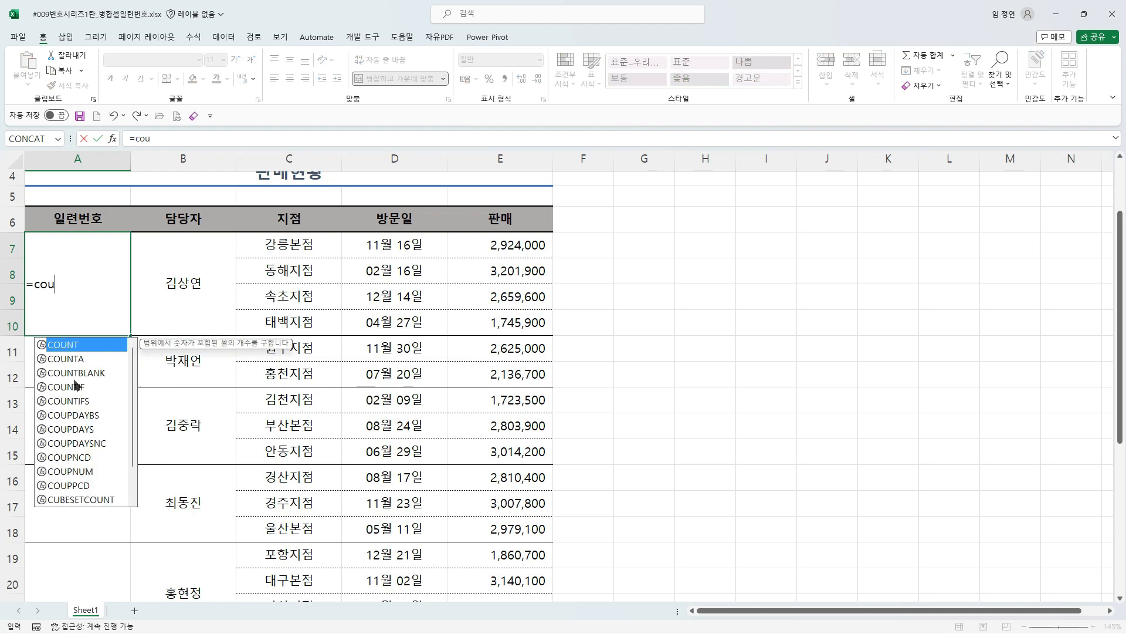
pyautogui.doubleClick(66, 358)
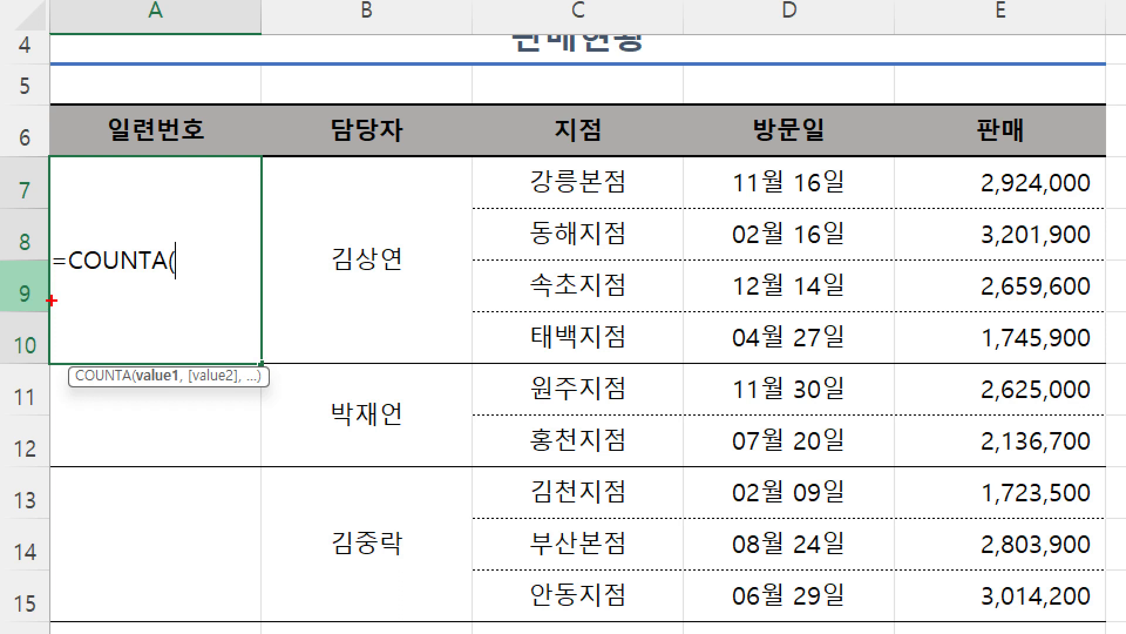
pyautogui.moveTo(52, 300); pyautogui.dragTo(151, 301)
pyautogui.moveTo(137, 217); pyautogui.dragTo(152, 198)
pyautogui.moveTo(319, 226); pyautogui.dragTo(409, 278)
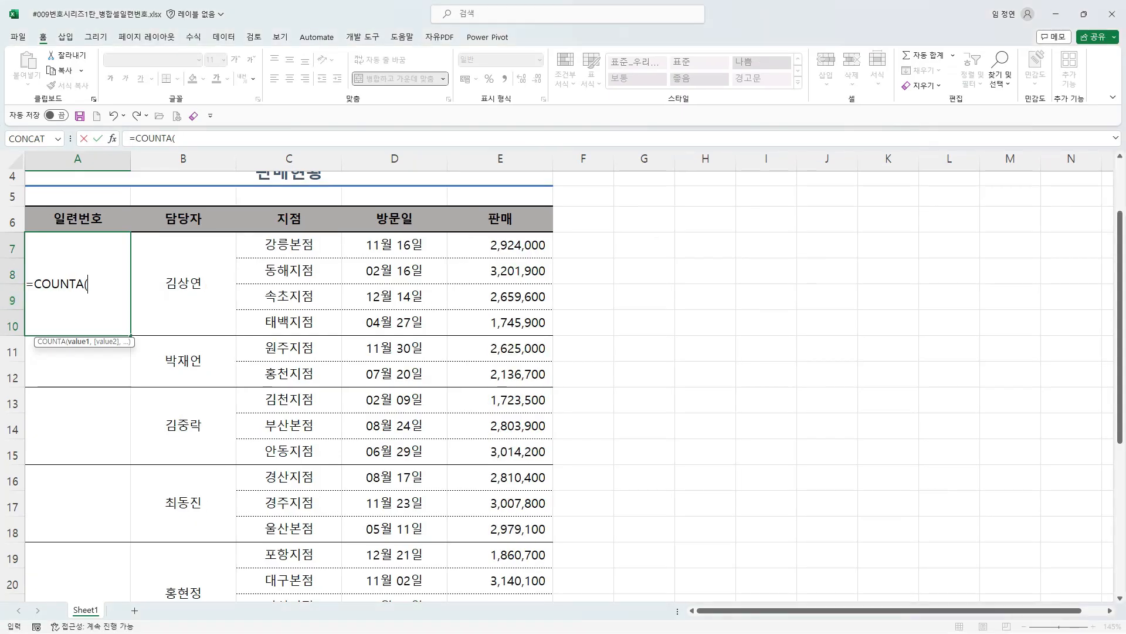
pyautogui.click(403, 282)
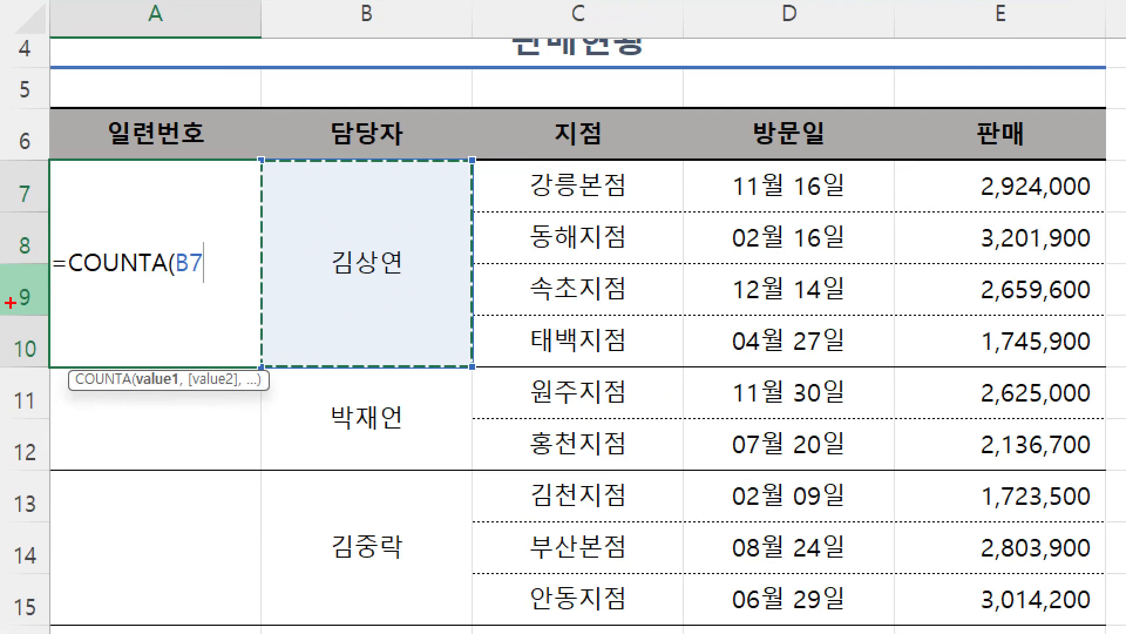
pyautogui.moveTo(1, 174); pyautogui.dragTo(56, 203)
pyautogui.moveTo(161, 247); pyautogui.dragTo(215, 288)
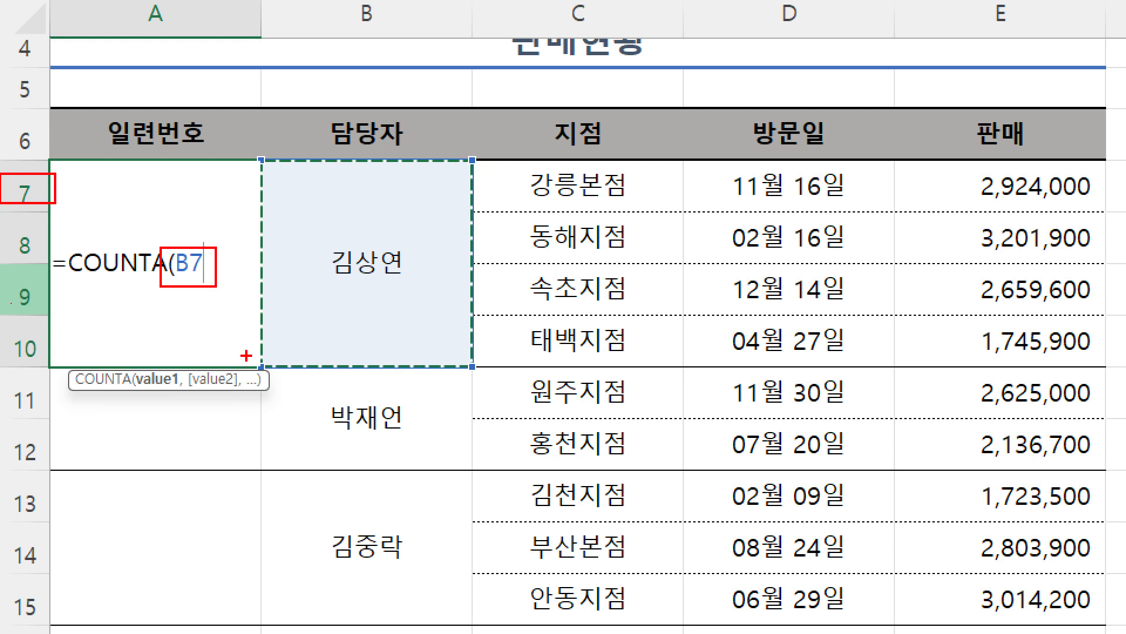
pyautogui.moveTo(246, 357)
pyautogui.mouseDown()
pyautogui.moveTo(240, 481)
pyautogui.moveTo(258, 458)
pyautogui.mouseUp()
pyautogui.moveTo(179, 248)
pyautogui.mouseDown()
pyautogui.moveTo(187, 259)
pyautogui.moveTo(202, 234)
pyautogui.mouseUp()
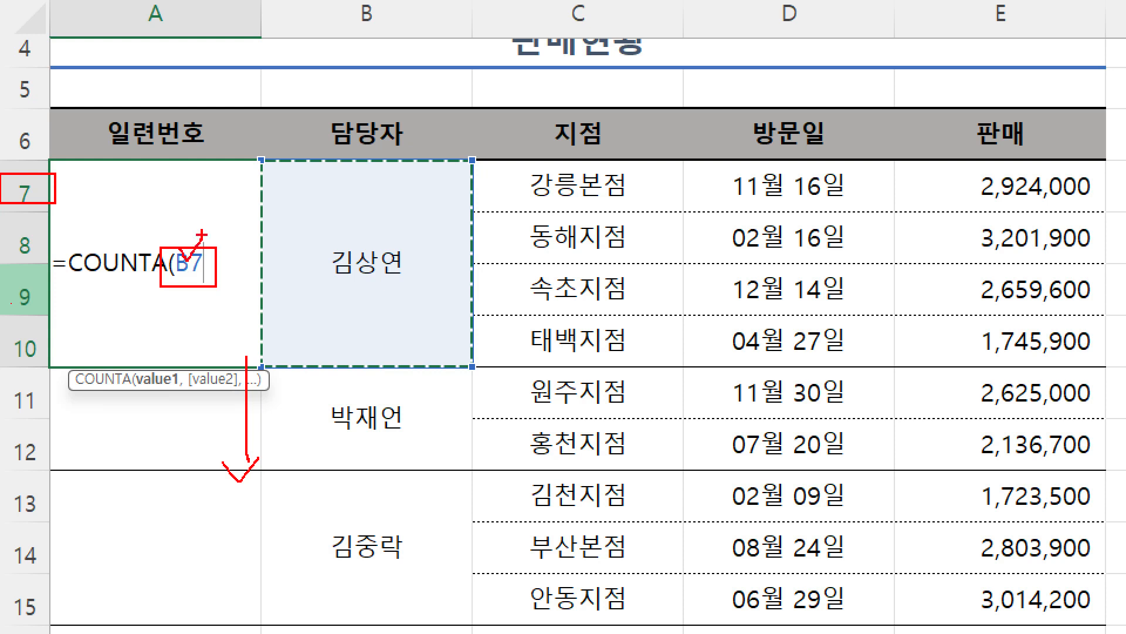
pyautogui.moveTo(150, 402); pyautogui.dragTo(178, 392)
pyautogui.moveTo(281, 367); pyautogui.dragTo(426, 401)
pyautogui.moveTo(305, 396)
pyautogui.mouseDown()
pyautogui.moveTo(54, 453)
pyautogui.moveTo(18, 415)
pyautogui.moveTo(48, 420)
pyautogui.mouseUp()
pyautogui.moveTo(159, 289); pyautogui.dragTo(230, 281)
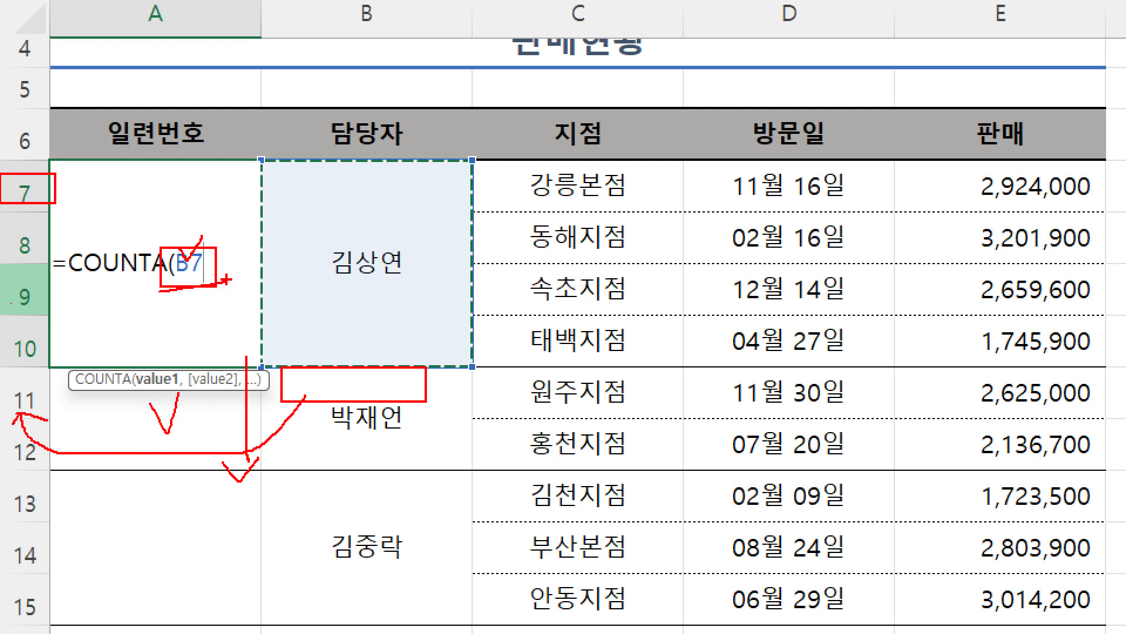
pyautogui.moveTo(133, 407); pyautogui.dragTo(133, 438)
pyautogui.moveTo(273, 479)
pyautogui.mouseDown()
pyautogui.moveTo(405, 563)
pyautogui.moveTo(329, 501)
pyautogui.moveTo(377, 500)
pyautogui.mouseUp()
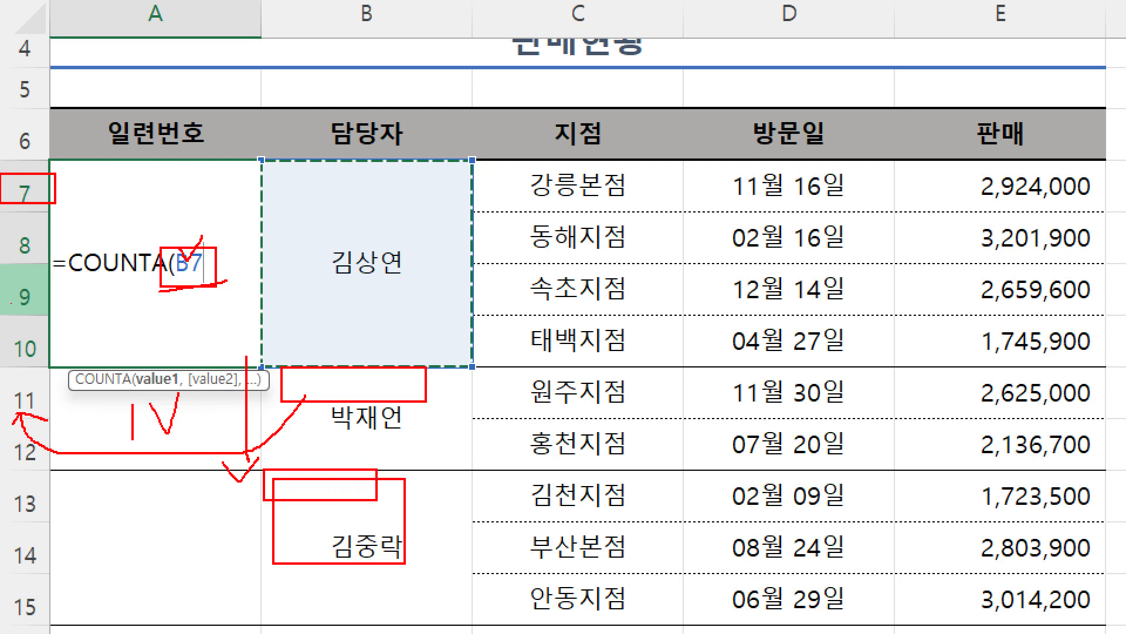
pyautogui.moveTo(151, 520); pyautogui.dragTo(151, 572)
pyautogui.press('Escape')
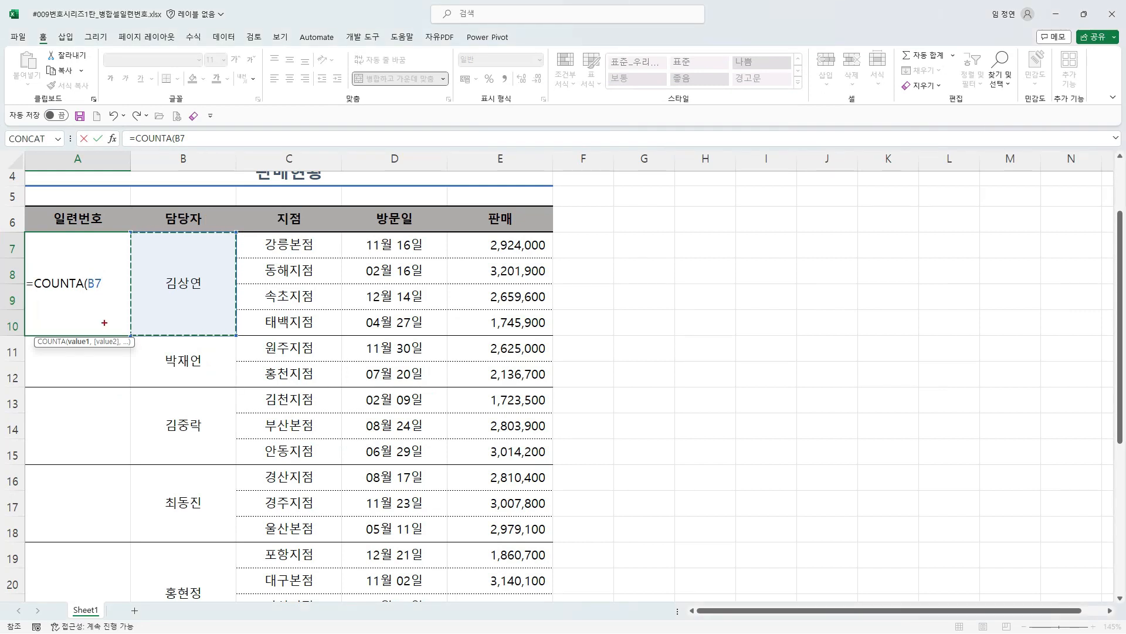
pyautogui.moveTo(152, 262); pyautogui.dragTo(248, 320)
pyautogui.moveTo(81, 246); pyautogui.dragTo(102, 244)
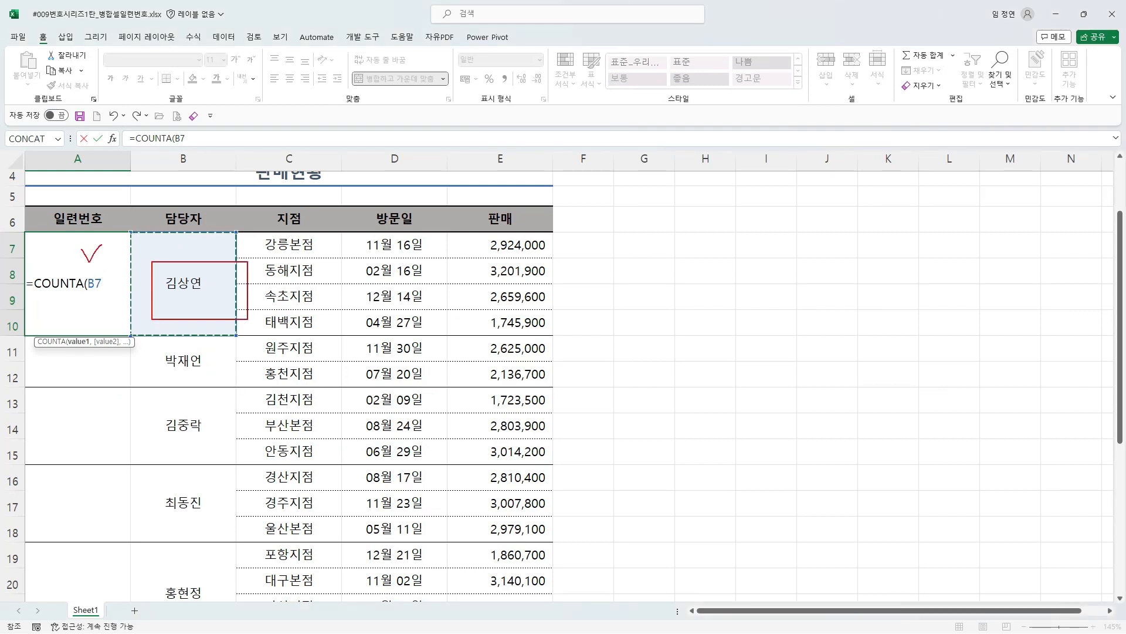
pyautogui.moveTo(108, 311)
pyautogui.mouseDown()
pyautogui.moveTo(116, 384)
pyautogui.moveTo(128, 366)
pyautogui.mouseUp()
pyautogui.moveTo(151, 262)
pyautogui.mouseDown()
pyautogui.moveTo(229, 319)
pyautogui.moveTo(208, 305)
pyautogui.moveTo(232, 381)
pyautogui.mouseUp()
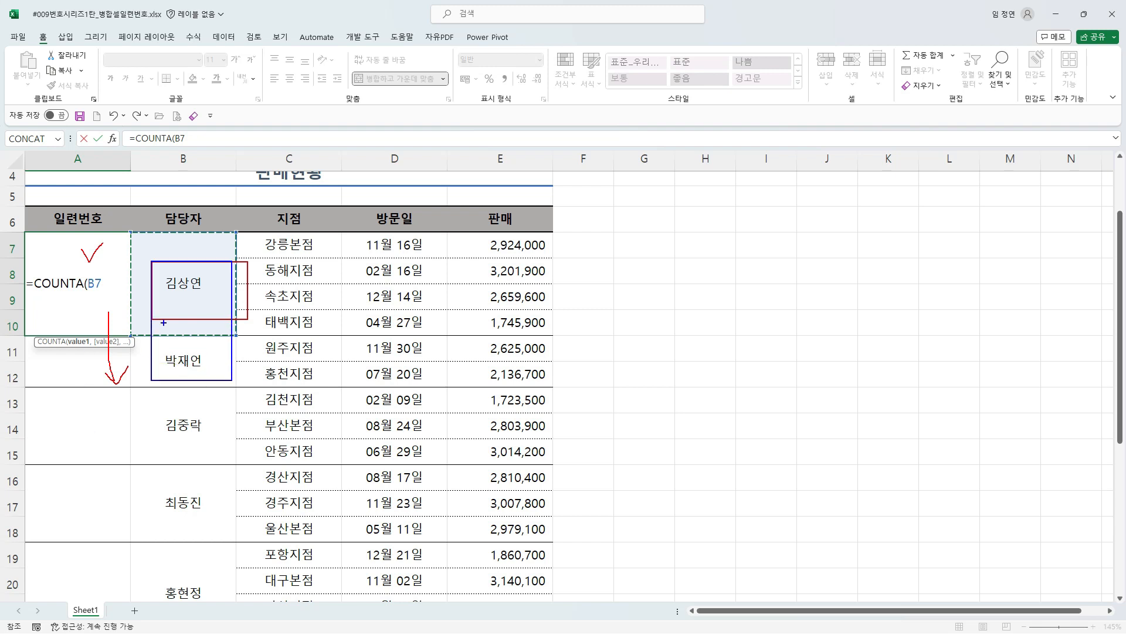
pyautogui.moveTo(147, 260)
pyautogui.mouseDown()
pyautogui.moveTo(213, 307)
pyautogui.moveTo(226, 455)
pyautogui.mouseUp()
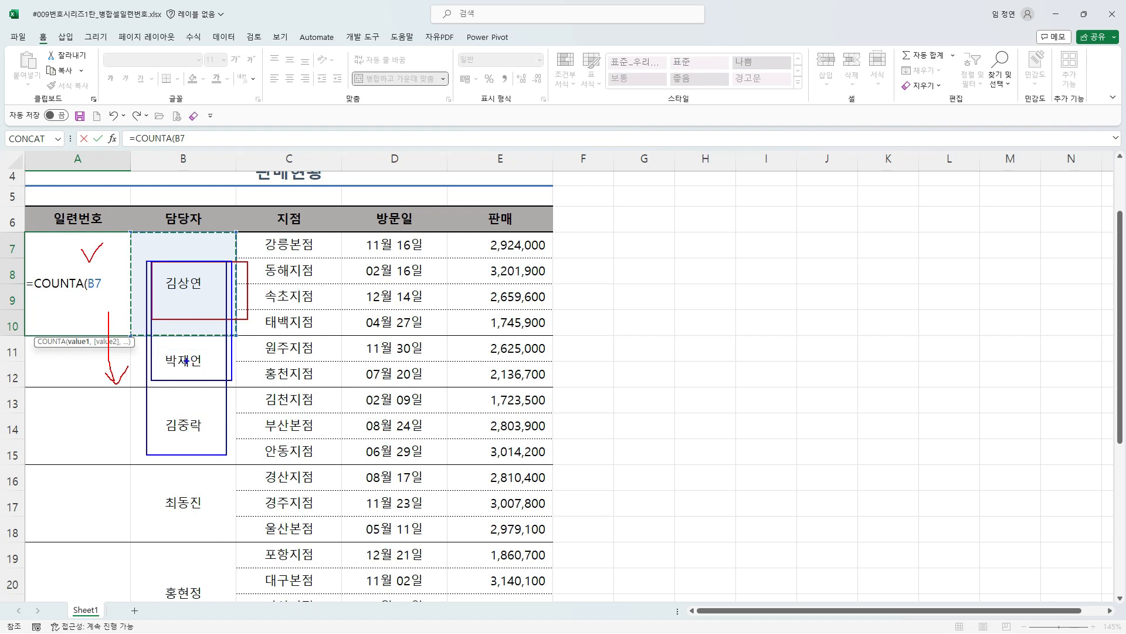
pyautogui.moveTo(91, 301)
pyautogui.mouseDown()
pyautogui.moveTo(110, 279)
pyautogui.moveTo(71, 290)
pyautogui.moveTo(118, 282)
pyautogui.moveTo(77, 273)
pyautogui.moveTo(122, 302)
pyautogui.moveTo(100, 271)
pyautogui.moveTo(105, 299)
pyautogui.moveTo(112, 283)
pyautogui.mouseUp()
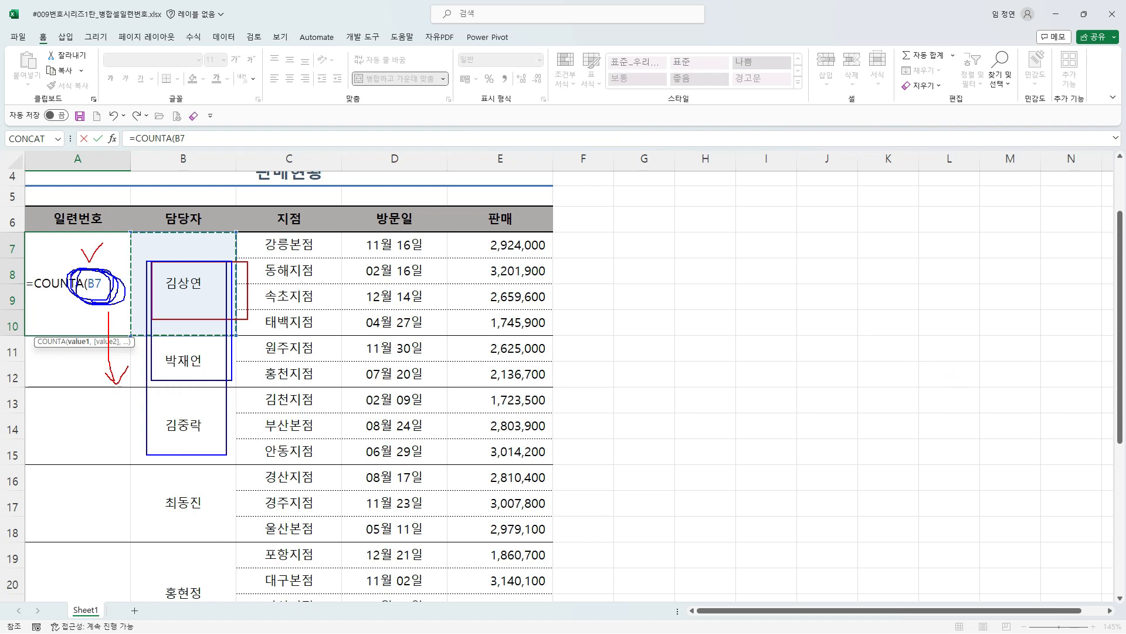
pyautogui.moveTo(735, 232)
pyautogui.mouseDown()
pyautogui.moveTo(743, 283)
pyautogui.moveTo(694, 243)
pyautogui.moveTo(750, 309)
pyautogui.mouseUp()
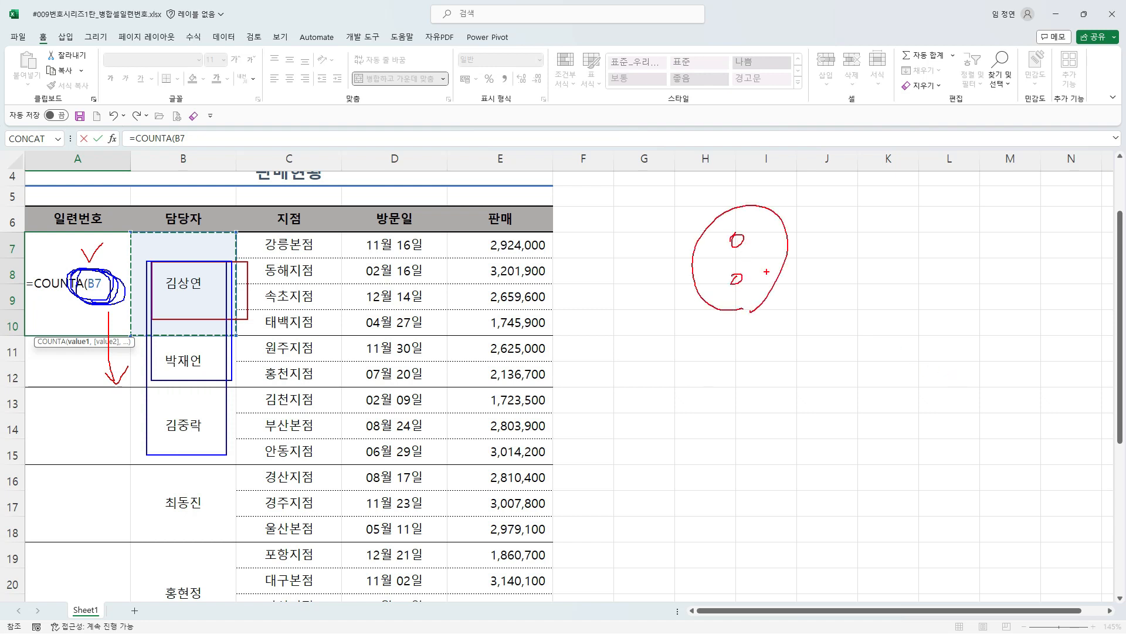
pyautogui.press('Escape')
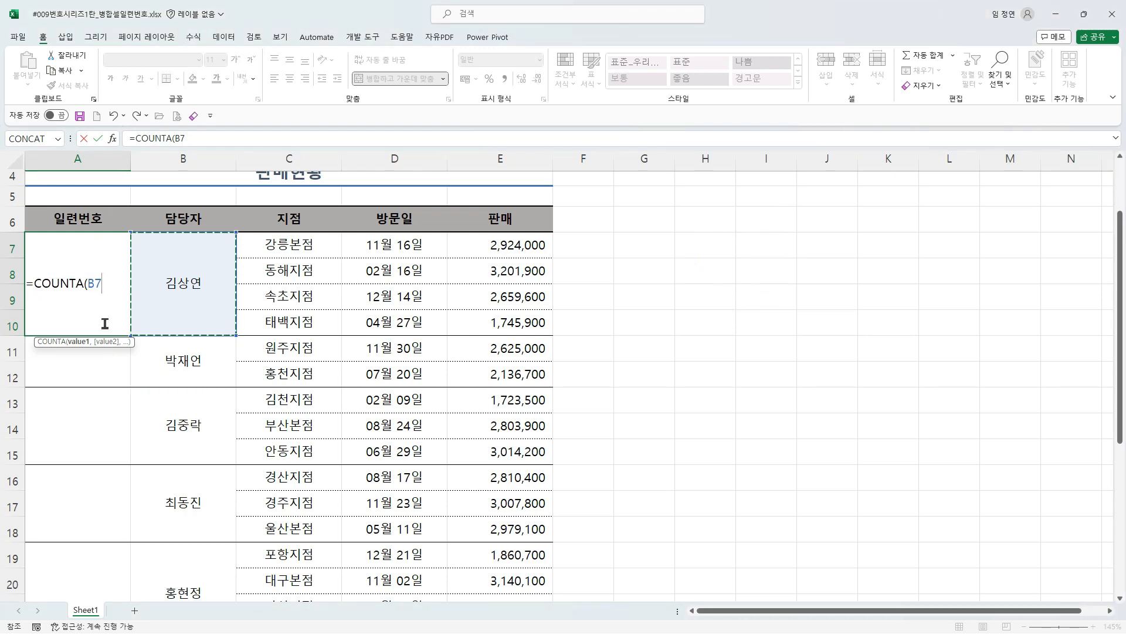
# Step: Extend the single-cell reference in the A7 COUNTA formula to the range B7:B7
pyautogui.press('F8')
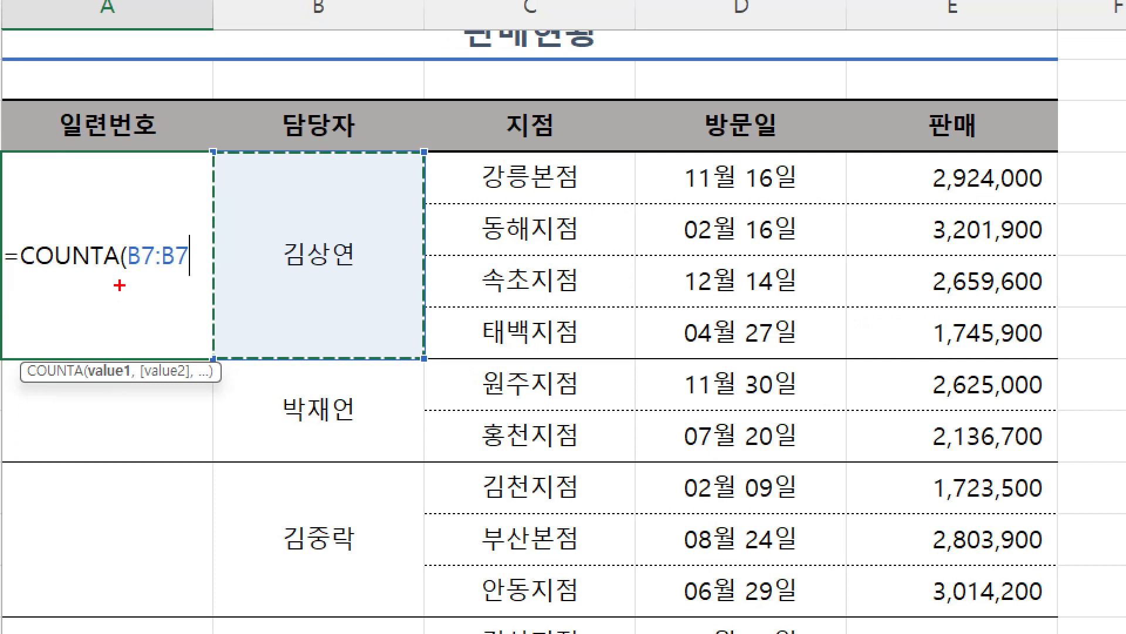
pyautogui.moveTo(128, 279)
pyautogui.mouseDown()
pyautogui.moveTo(154, 312)
pyautogui.moveTo(164, 287)
pyautogui.moveTo(175, 298)
pyautogui.mouseUp()
pyautogui.moveTo(295, 232)
pyautogui.mouseDown()
pyautogui.moveTo(304, 249)
pyautogui.moveTo(337, 202)
pyautogui.mouseUp()
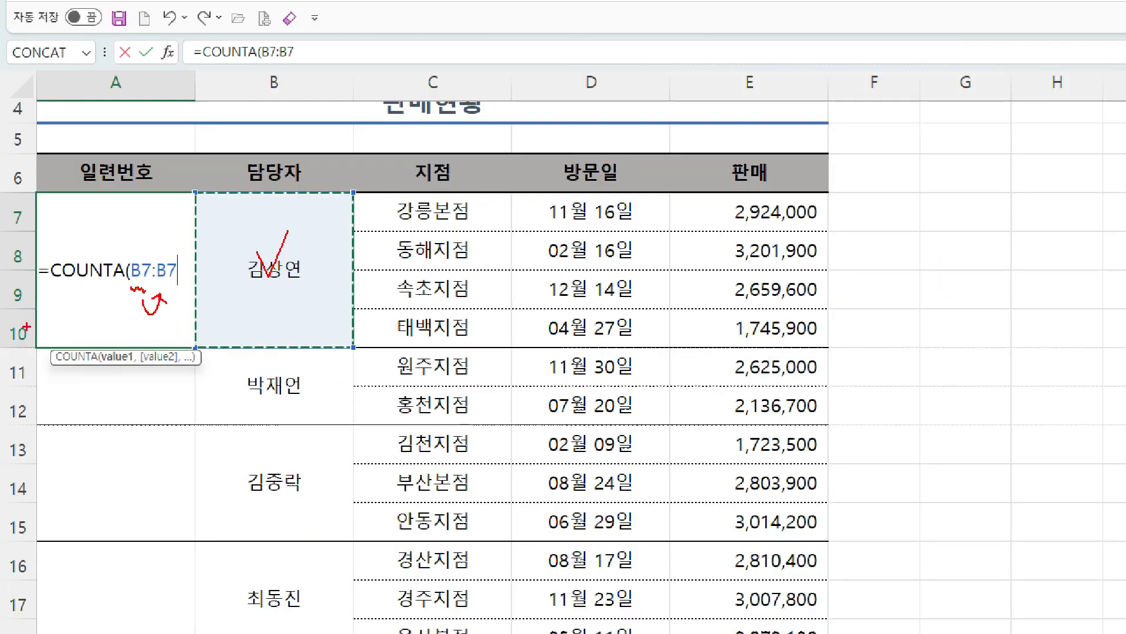
pyautogui.moveTo(128, 290)
pyautogui.mouseDown()
pyautogui.moveTo(137, 372)
pyautogui.moveTo(121, 400)
pyautogui.moveTo(163, 386)
pyautogui.mouseUp()
pyautogui.moveTo(240, 247); pyautogui.dragTo(321, 278)
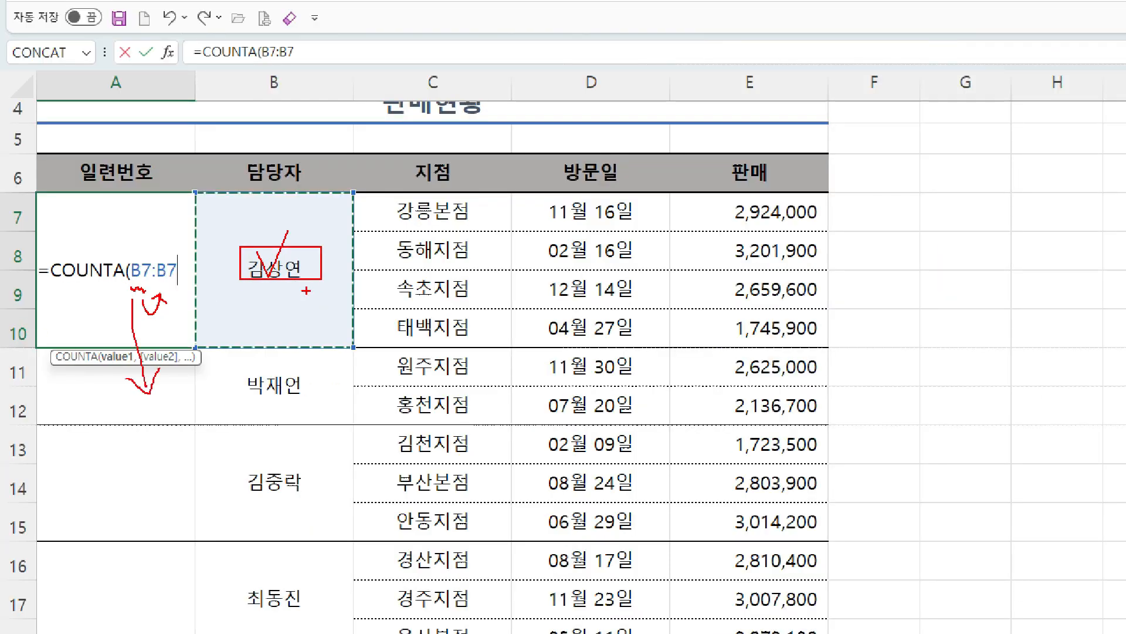
pyautogui.moveTo(241, 247); pyautogui.dragTo(338, 422)
pyautogui.moveTo(278, 371)
pyautogui.mouseDown()
pyautogui.moveTo(295, 398)
pyautogui.moveTo(323, 363)
pyautogui.mouseUp()
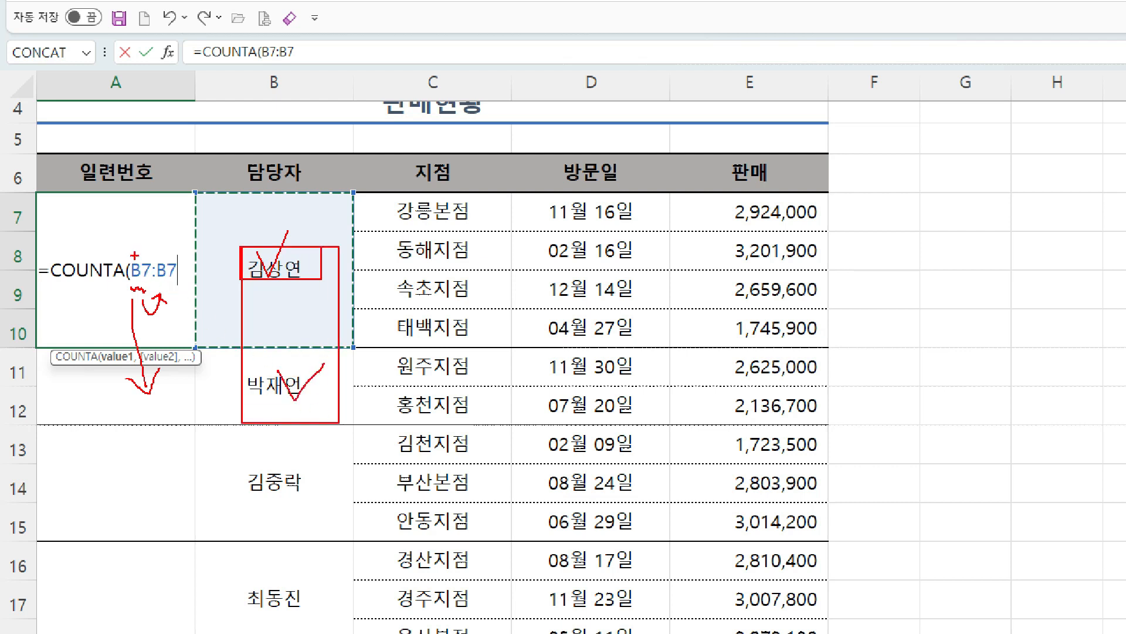
pyautogui.moveTo(135, 250)
pyautogui.mouseDown()
pyautogui.moveTo(140, 262)
pyautogui.moveTo(145, 240)
pyautogui.moveTo(177, 243)
pyautogui.mouseUp()
pyautogui.moveTo(94, 304)
pyautogui.mouseDown()
pyautogui.moveTo(92, 491)
pyautogui.moveTo(119, 476)
pyautogui.mouseUp()
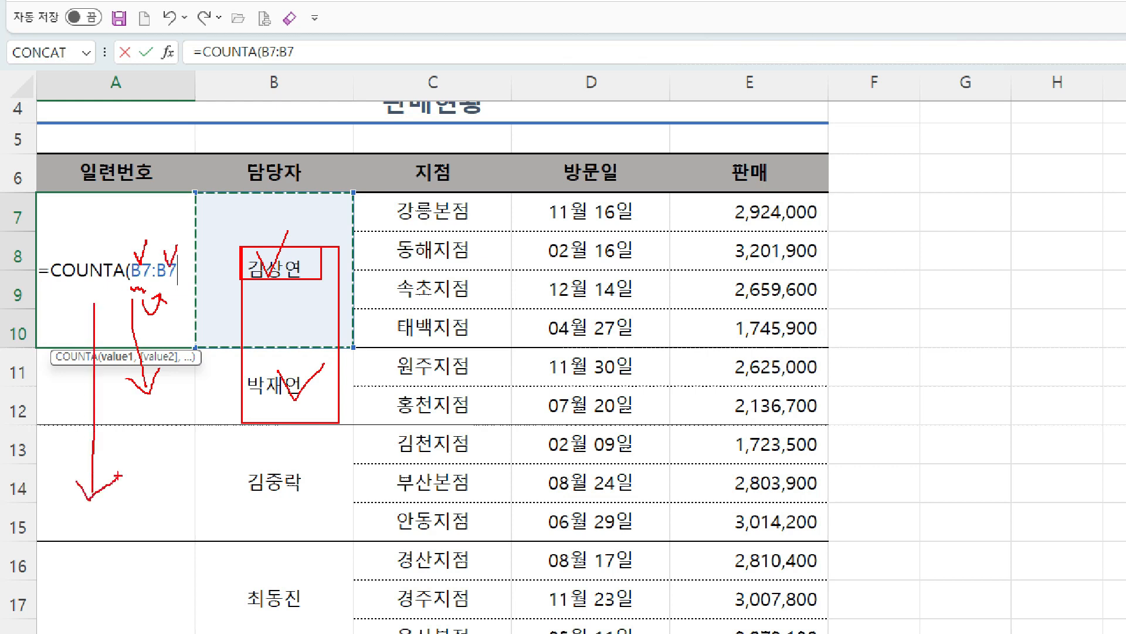
pyautogui.moveTo(241, 239); pyautogui.dragTo(368, 296)
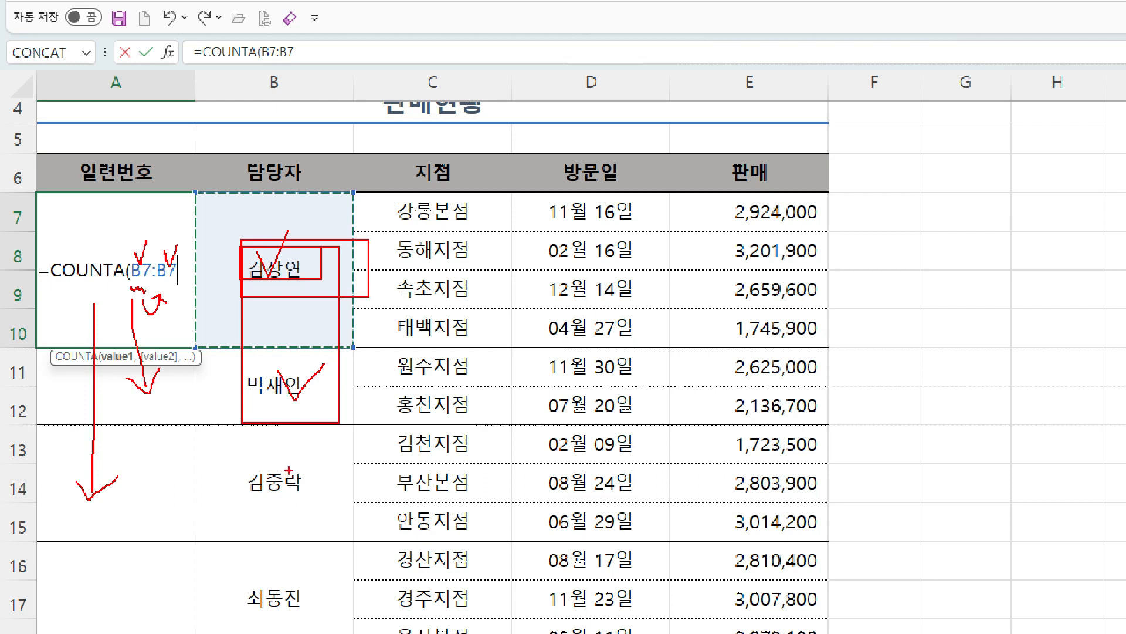
pyautogui.moveTo(233, 244); pyautogui.dragTo(330, 507)
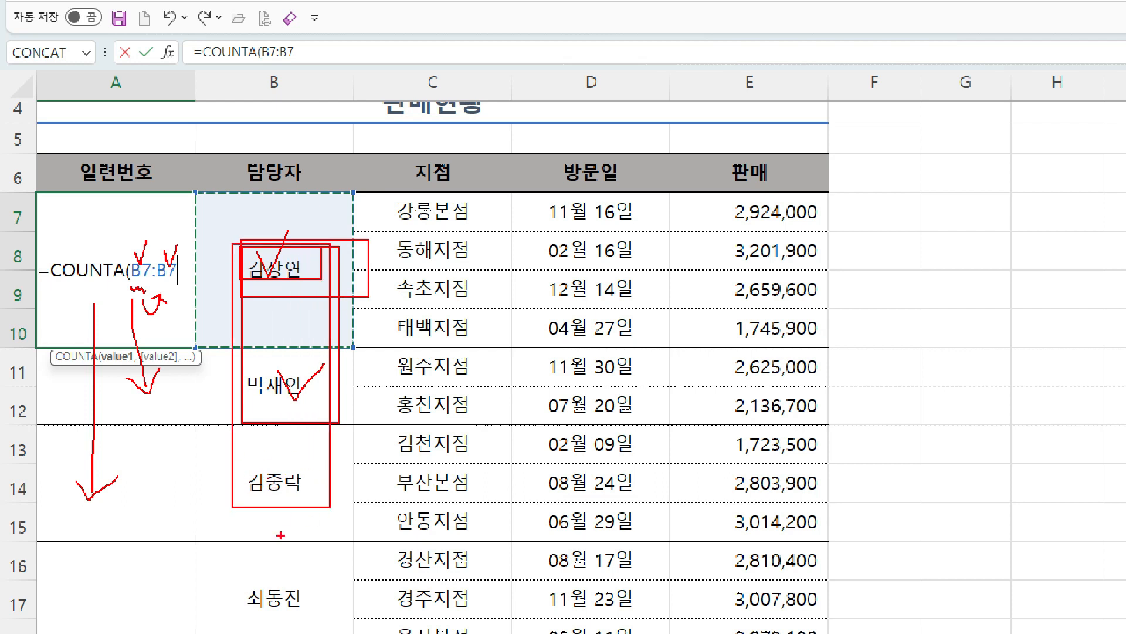
pyautogui.press('Escape')
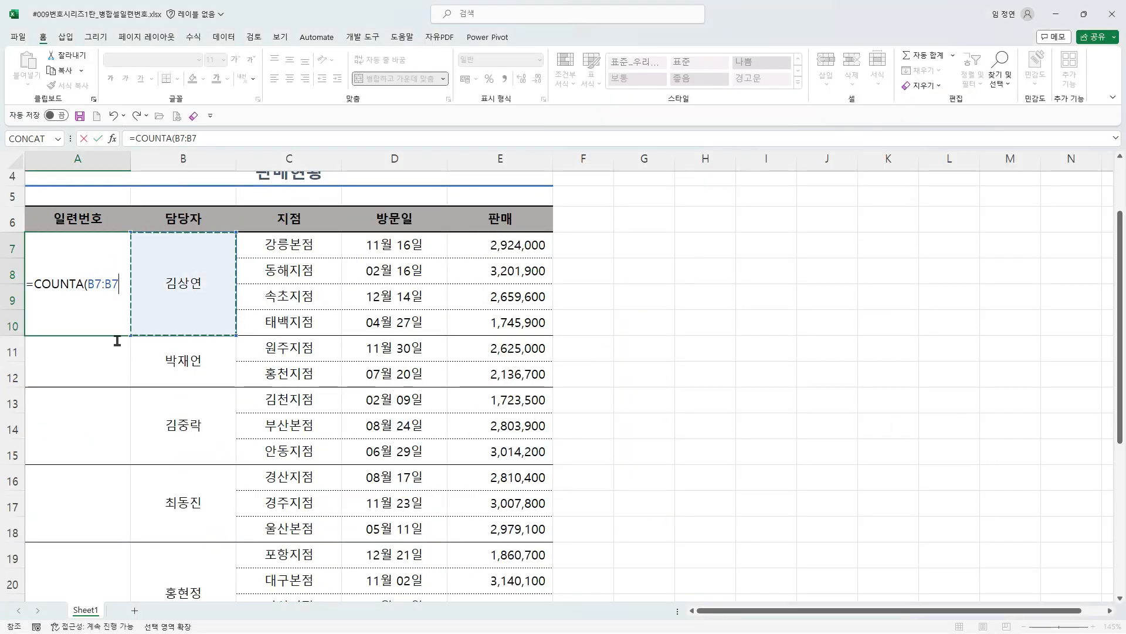
# Step: Make the starting cell of the COUNTA range in A7 absolute so that the range reads $B$7:B7
pyautogui.click(93, 286)
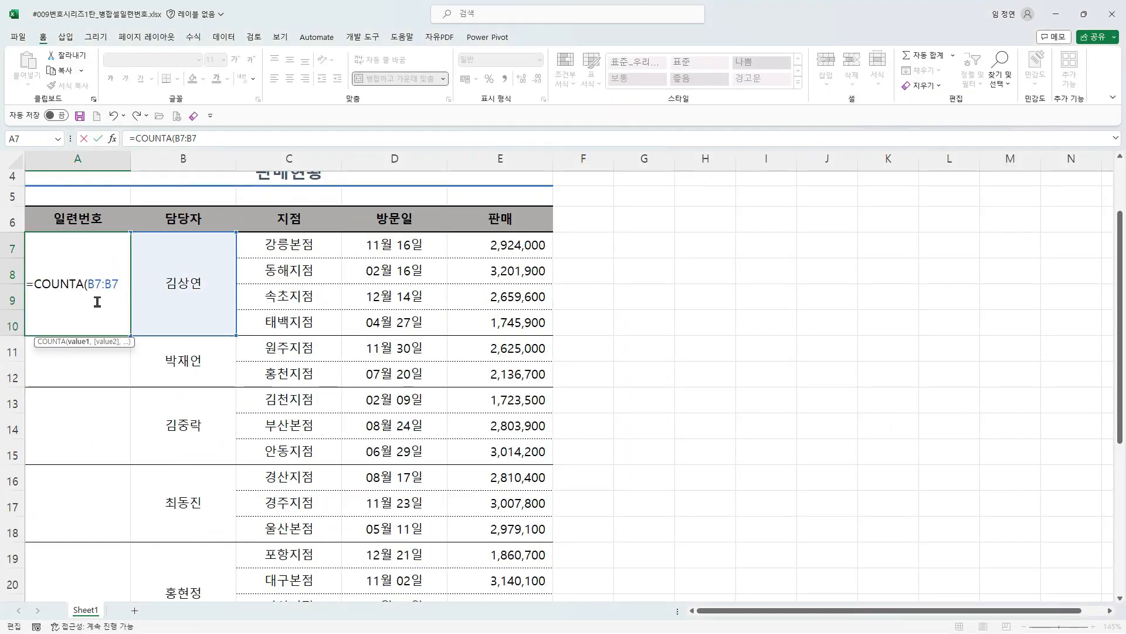
pyautogui.hotkey('ctrl', '1')
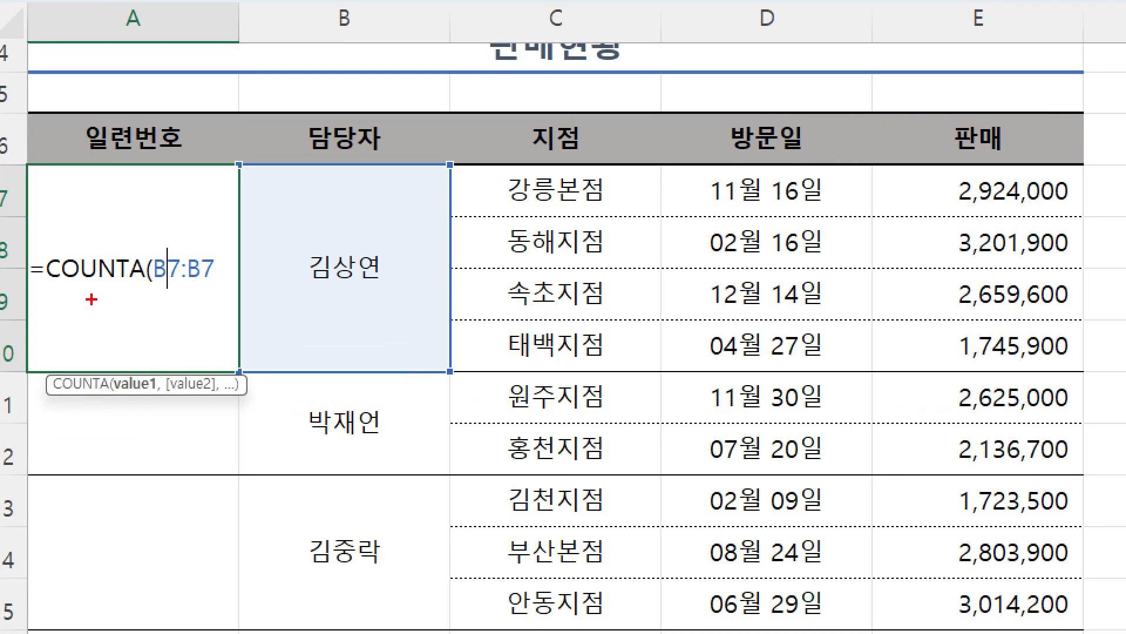
pyautogui.moveTo(96, 299); pyautogui.dragTo(158, 296)
pyautogui.press('Escape')
pyautogui.click(82, 300)
pyautogui.press('F4')
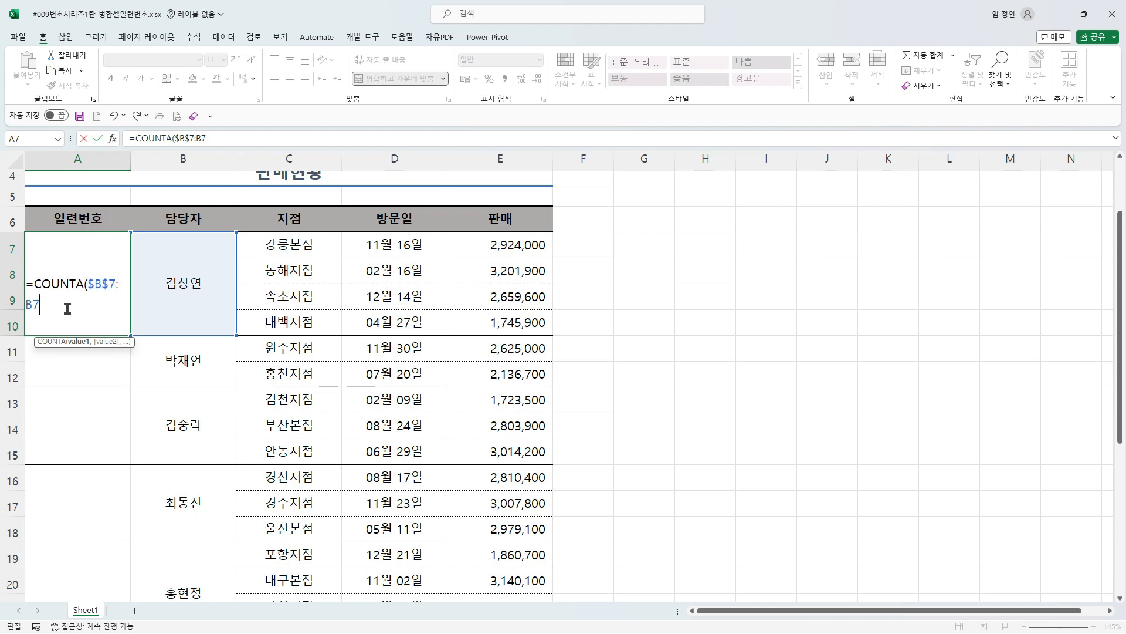
pyautogui.hotkey('ctrl', '1')
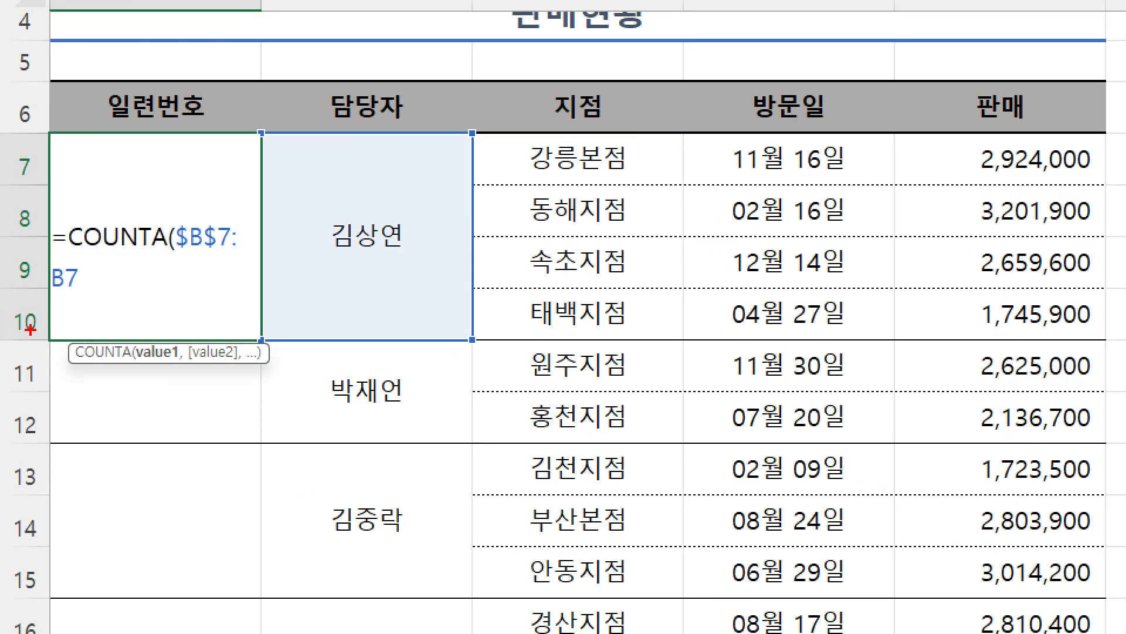
pyautogui.moveTo(313, 209); pyautogui.dragTo(413, 252)
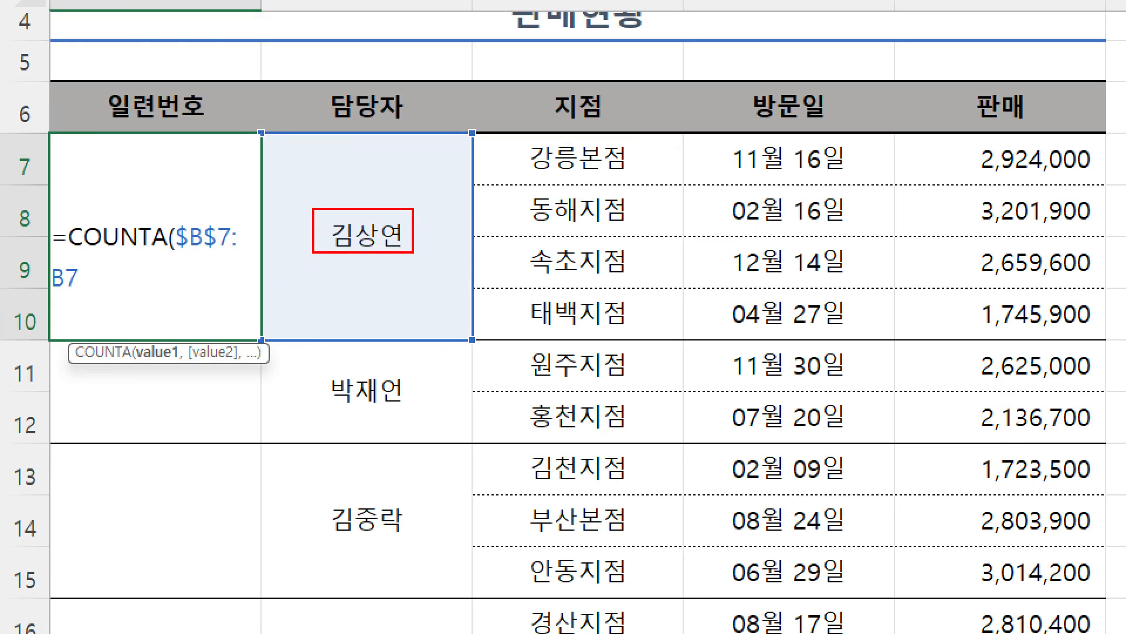
pyautogui.moveTo(173, 368); pyautogui.dragTo(177, 396)
pyautogui.moveTo(315, 213); pyautogui.dragTo(424, 423)
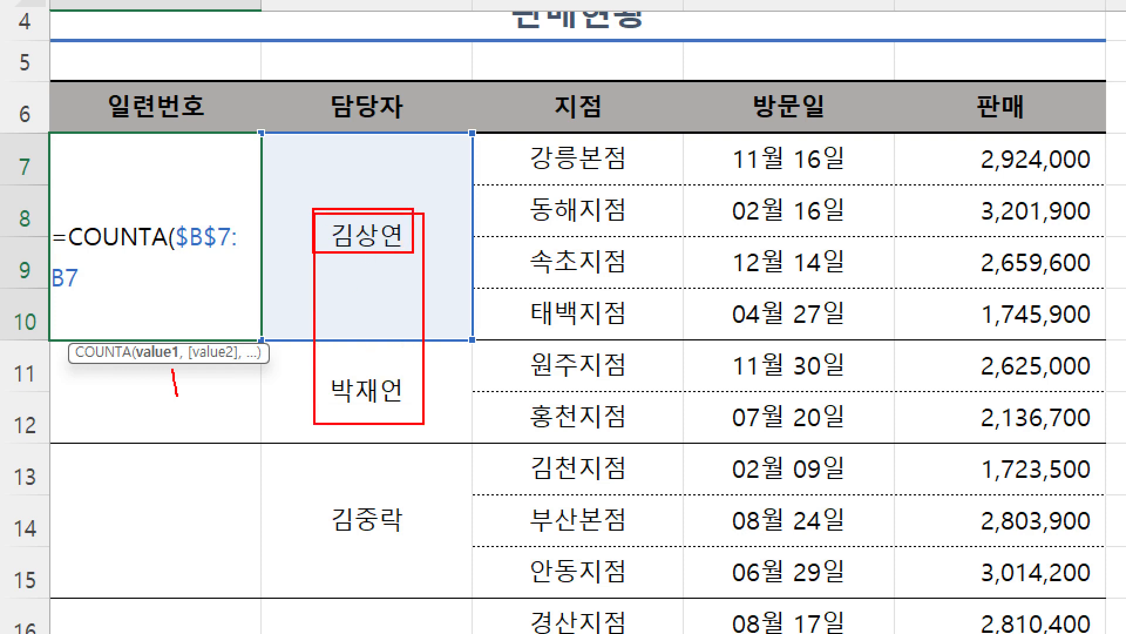
pyautogui.moveTo(99, 296); pyautogui.dragTo(37, 299)
pyautogui.press('Escape')
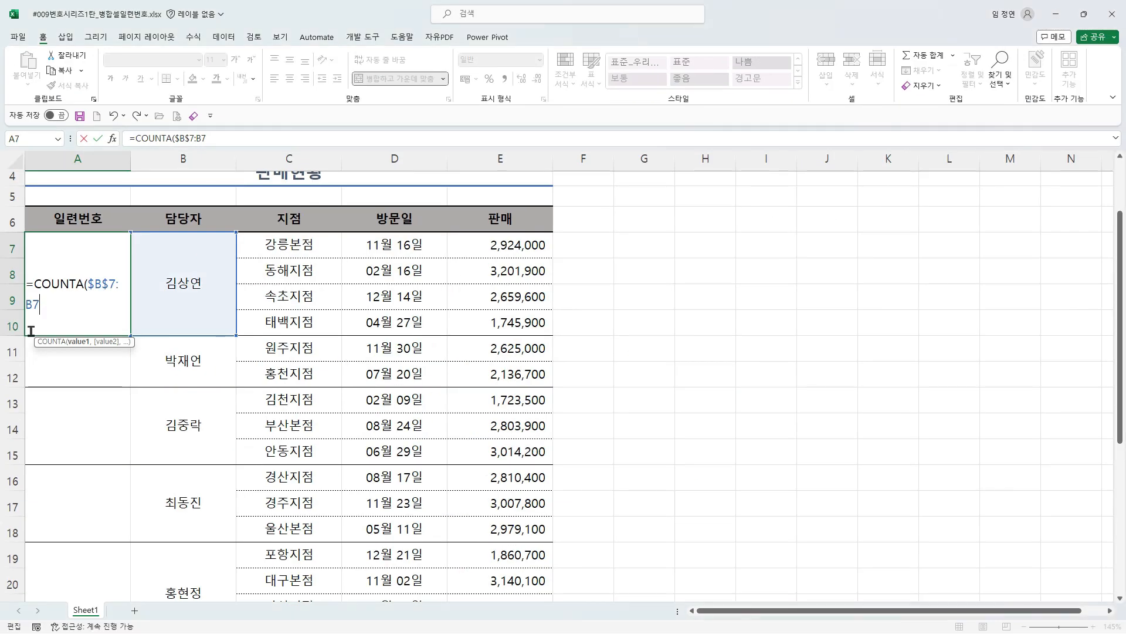
# Step: Complete the formula in A7 as =COUNTA($B$7:B7) and enter it
pyautogui.write(')')
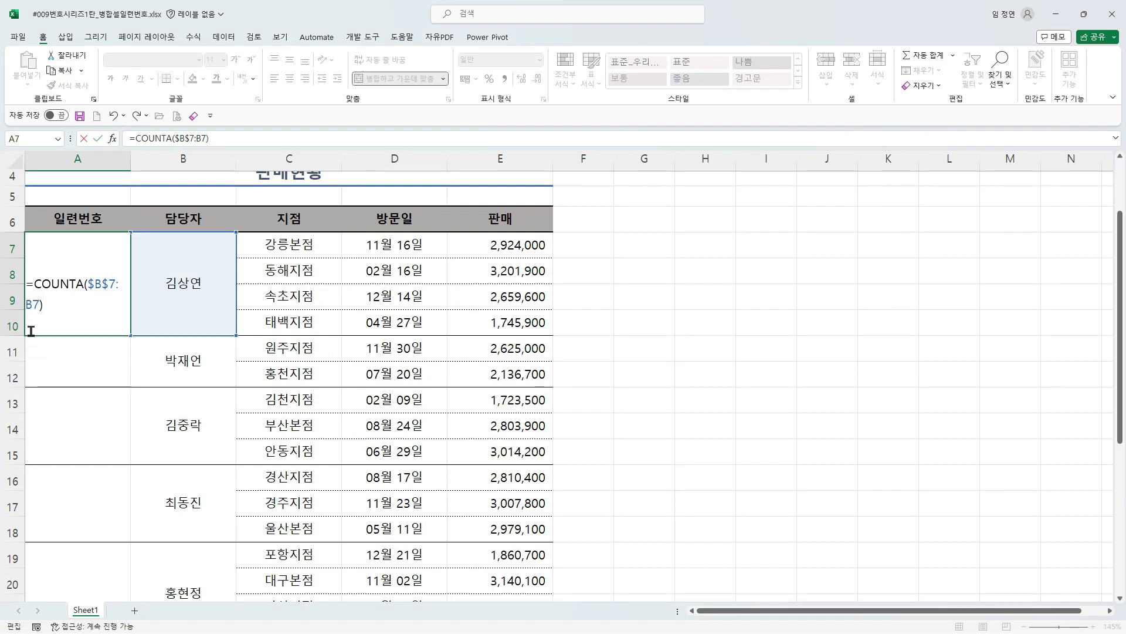
pyautogui.press('Return')
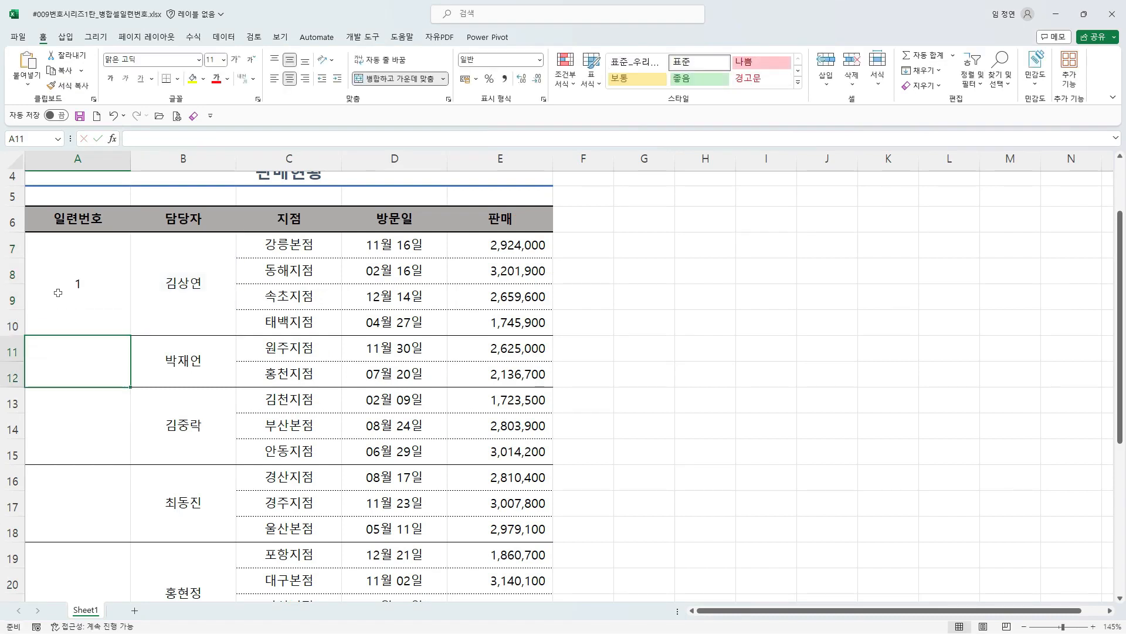
pyautogui.doubleClick(86, 309)
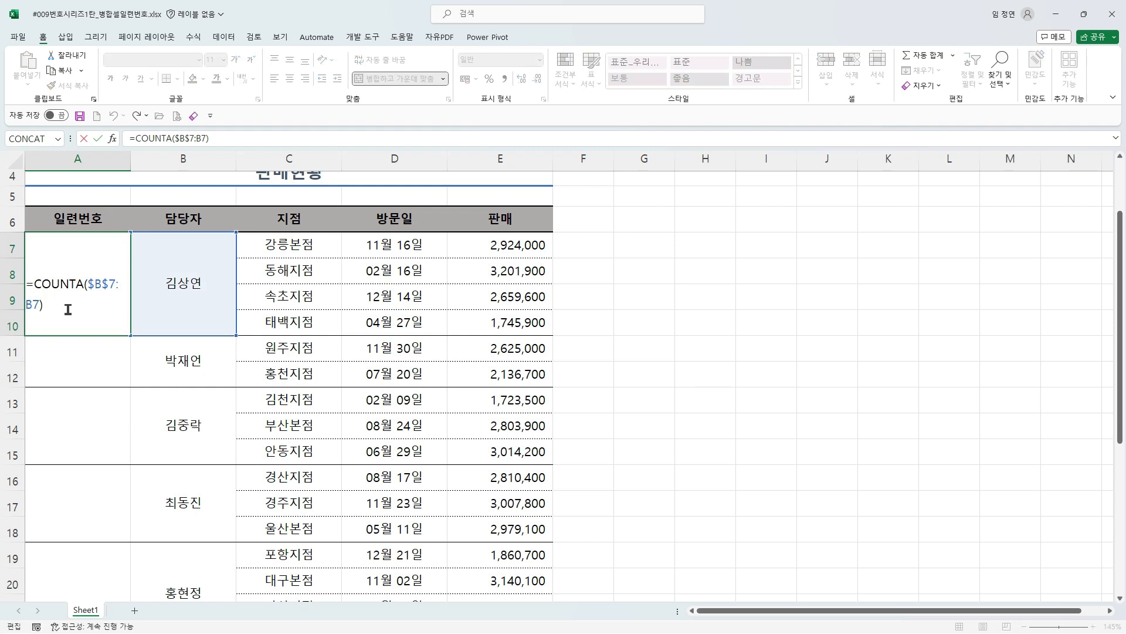
pyautogui.press('Return')
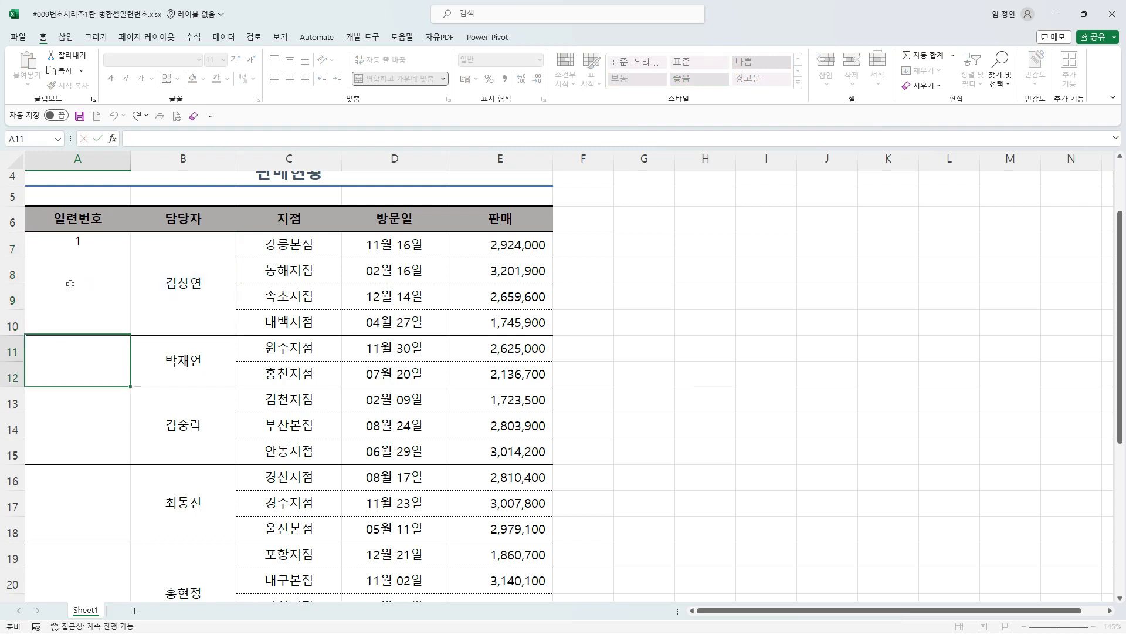
pyautogui.click(140, 294)
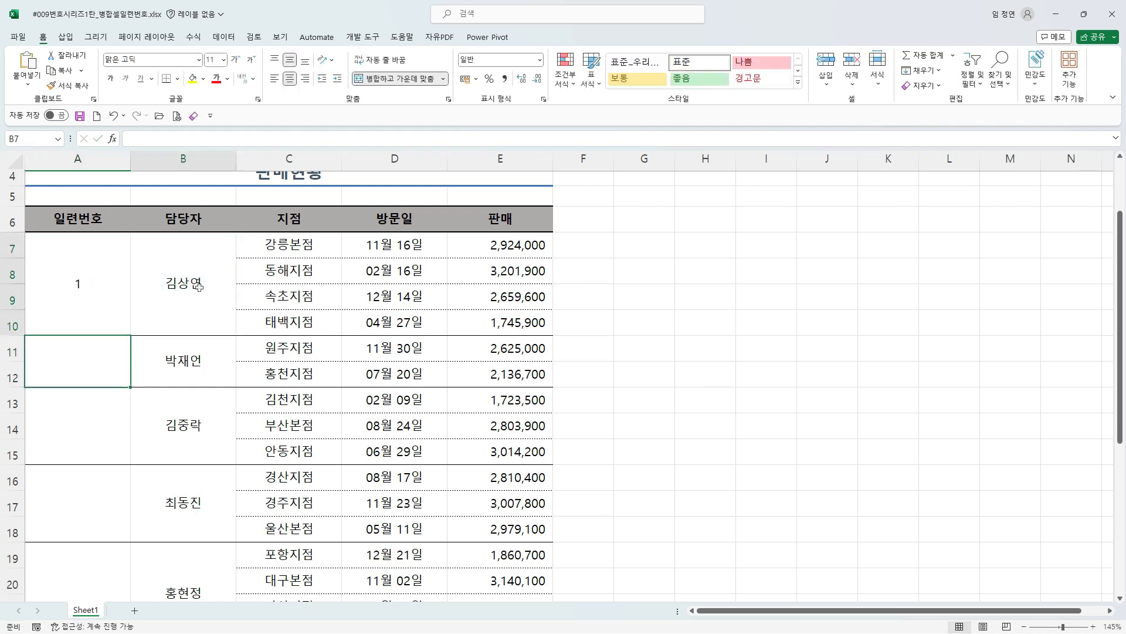
pyautogui.click(81, 289)
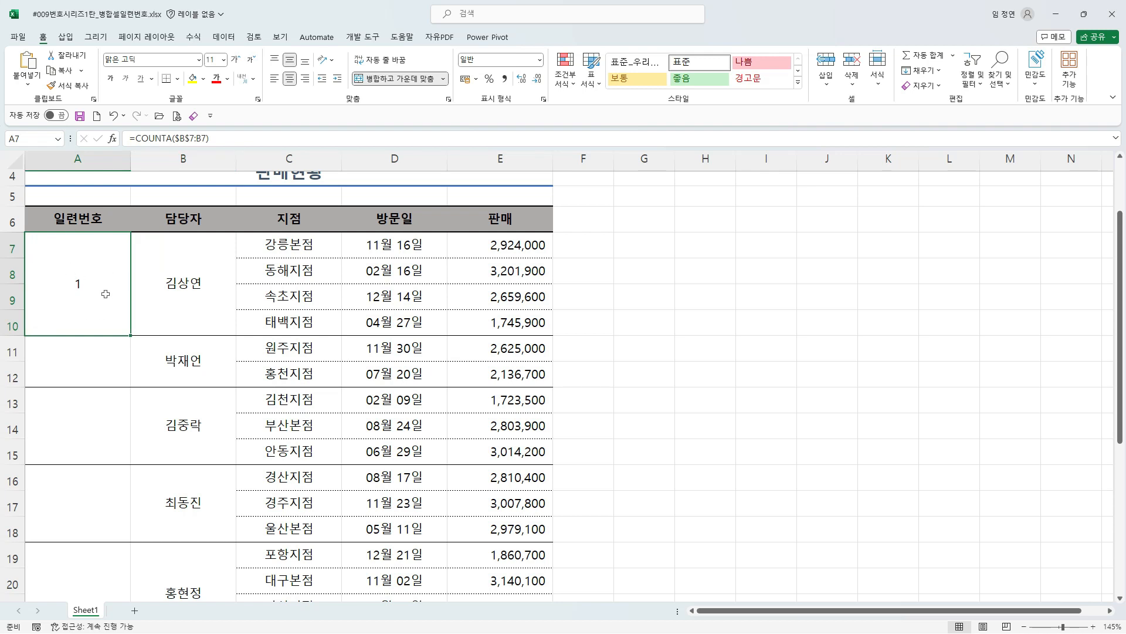
pyautogui.click(91, 370)
pyautogui.click(83, 445)
pyautogui.click(68, 493)
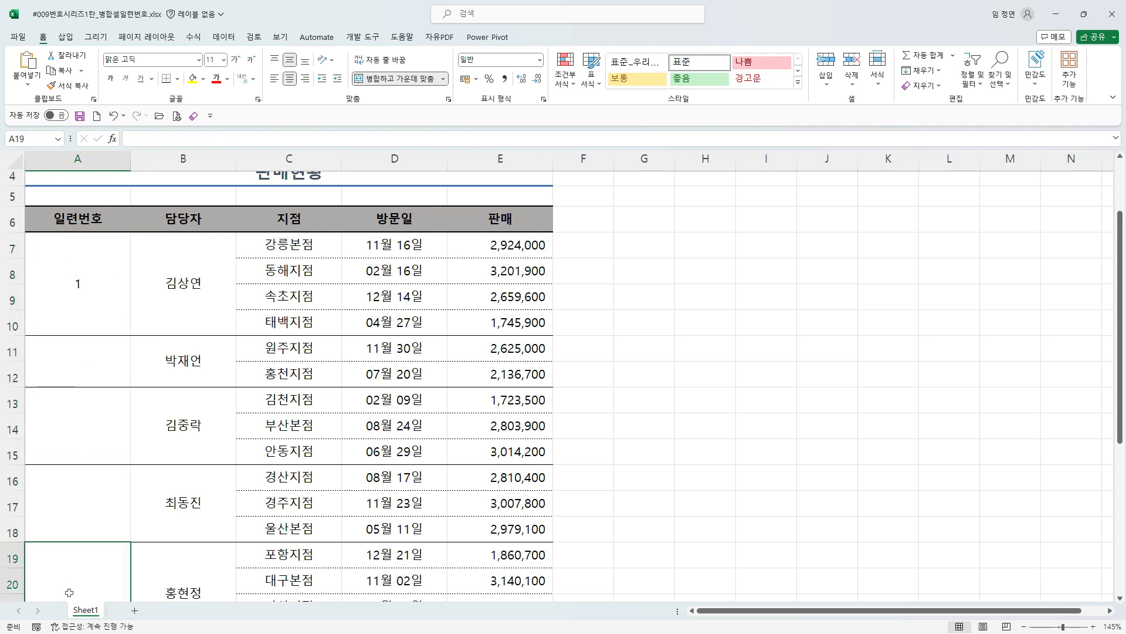
pyautogui.click(75, 287)
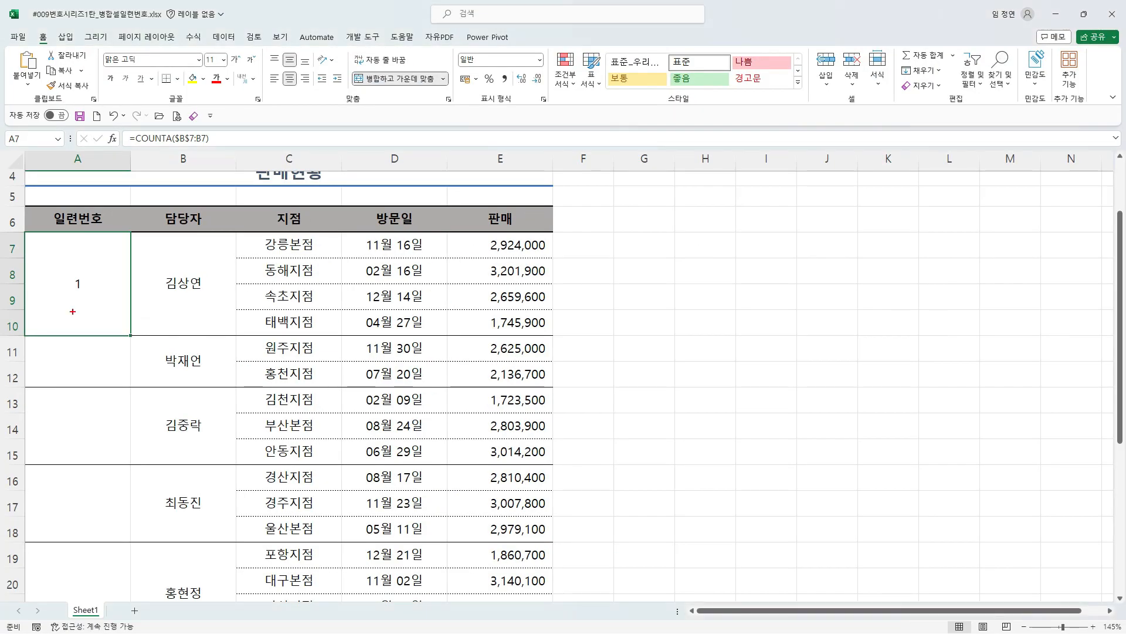
pyautogui.moveTo(146, 315); pyautogui.dragTo(207, 254)
pyautogui.moveTo(104, 281)
pyautogui.mouseDown()
pyautogui.moveTo(72, 310)
pyautogui.moveTo(63, 491)
pyautogui.mouseUp()
pyautogui.moveTo(46, 452)
pyautogui.mouseDown()
pyautogui.moveTo(76, 501)
pyautogui.moveTo(117, 454)
pyautogui.mouseUp()
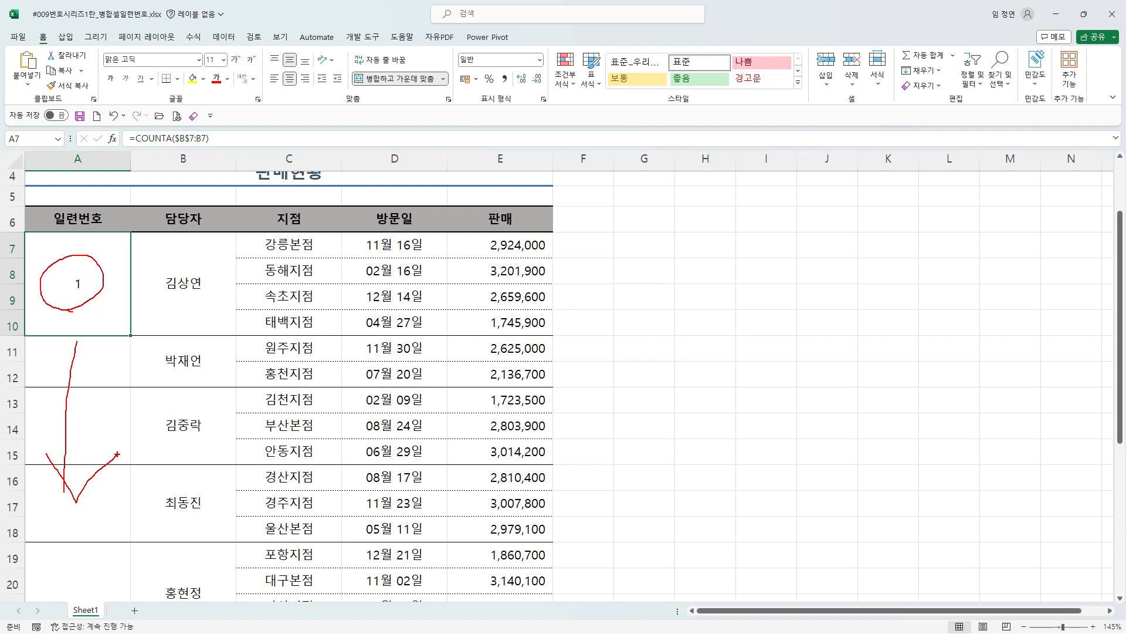
pyautogui.press('Escape')
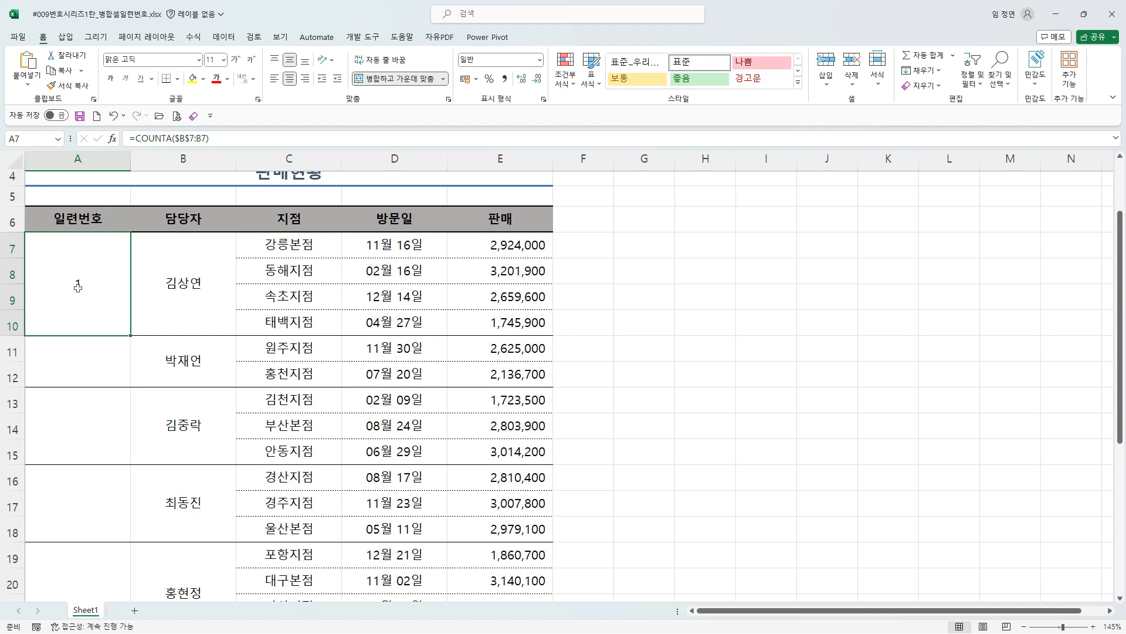
# Step: Fill the A7 formula =COUNTA($B$7:B7) into all merged 일련번호 cells from row 7 through row 31 at once
pyautogui.moveTo(75, 269); pyautogui.dragTo(68, 536)
pyautogui.scroll(4, 82, 471)
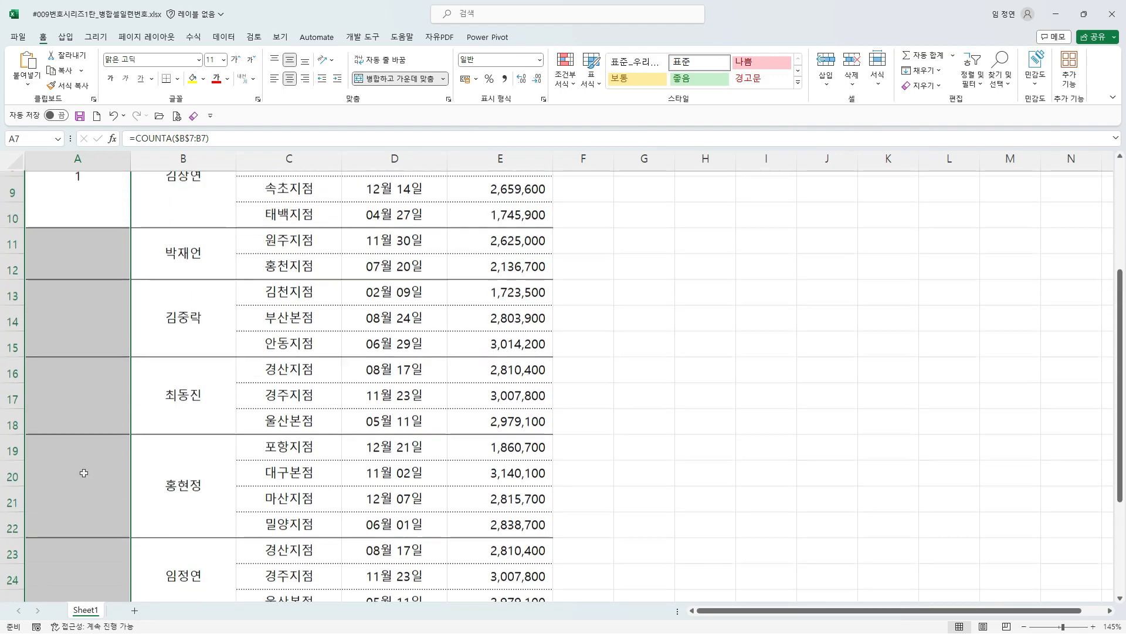
pyautogui.scroll(1, 83, 472)
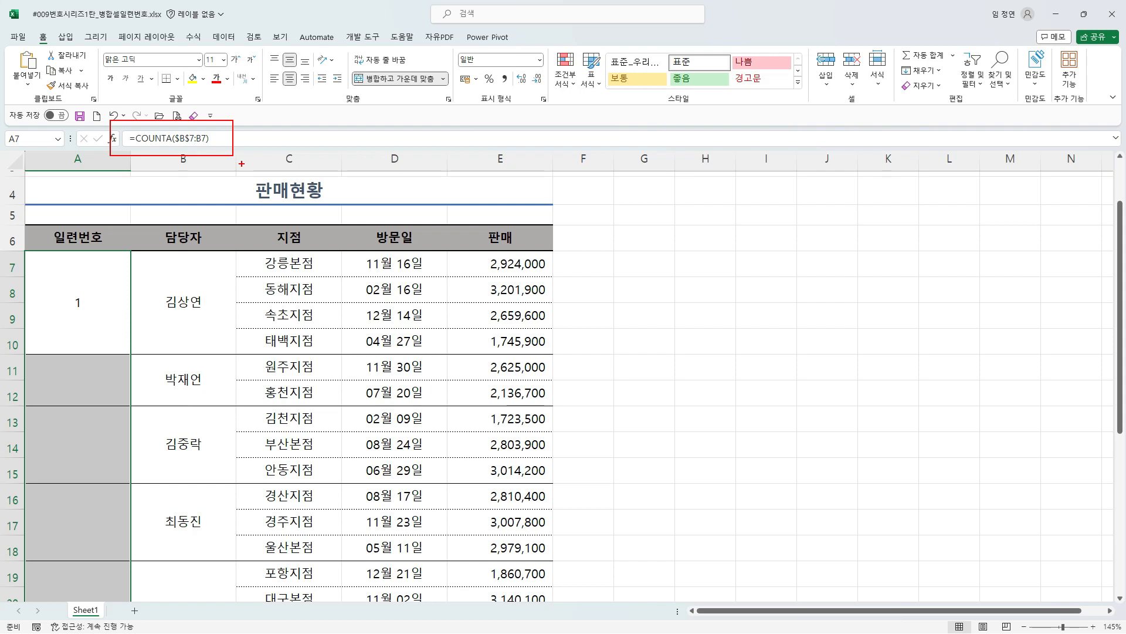
pyautogui.moveTo(143, 105); pyautogui.dragTo(165, 95)
pyautogui.moveTo(189, 112); pyautogui.dragTo(205, 103)
pyautogui.press('Escape')
pyautogui.click(175, 138)
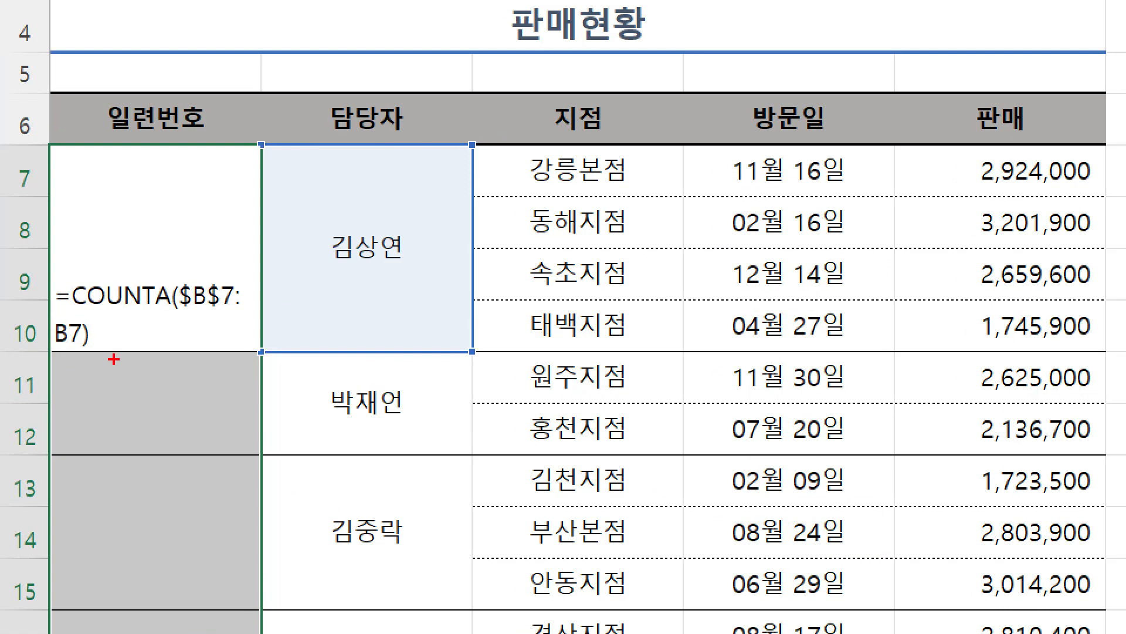
pyautogui.moveTo(55, 356); pyautogui.dragTo(72, 318)
pyautogui.moveTo(146, 280); pyautogui.dragTo(73, 340)
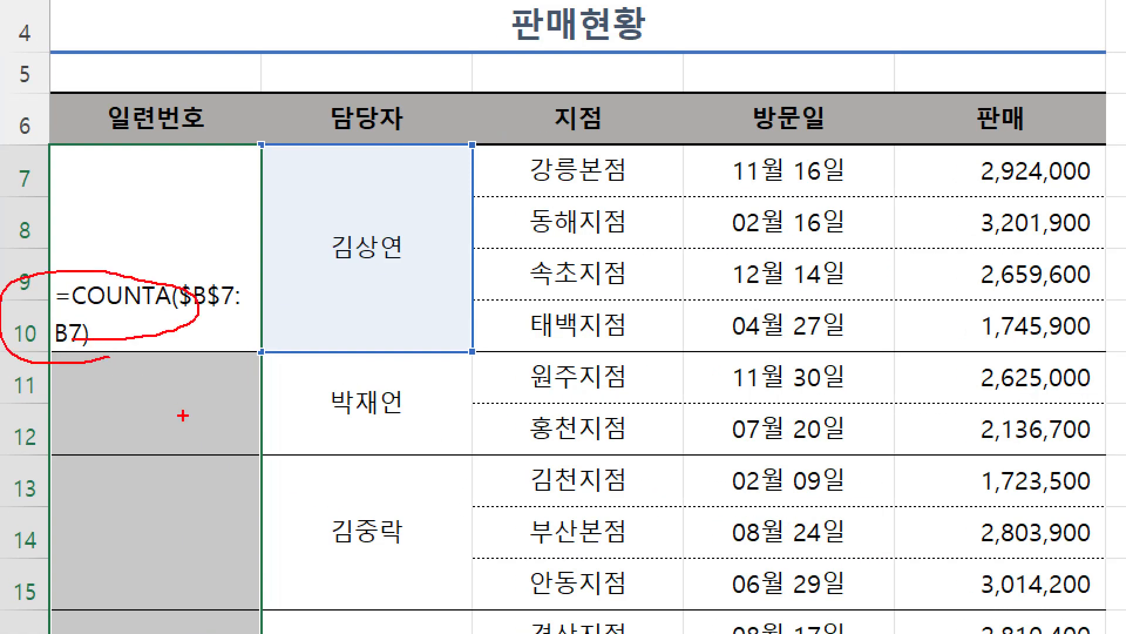
pyautogui.press('Escape')
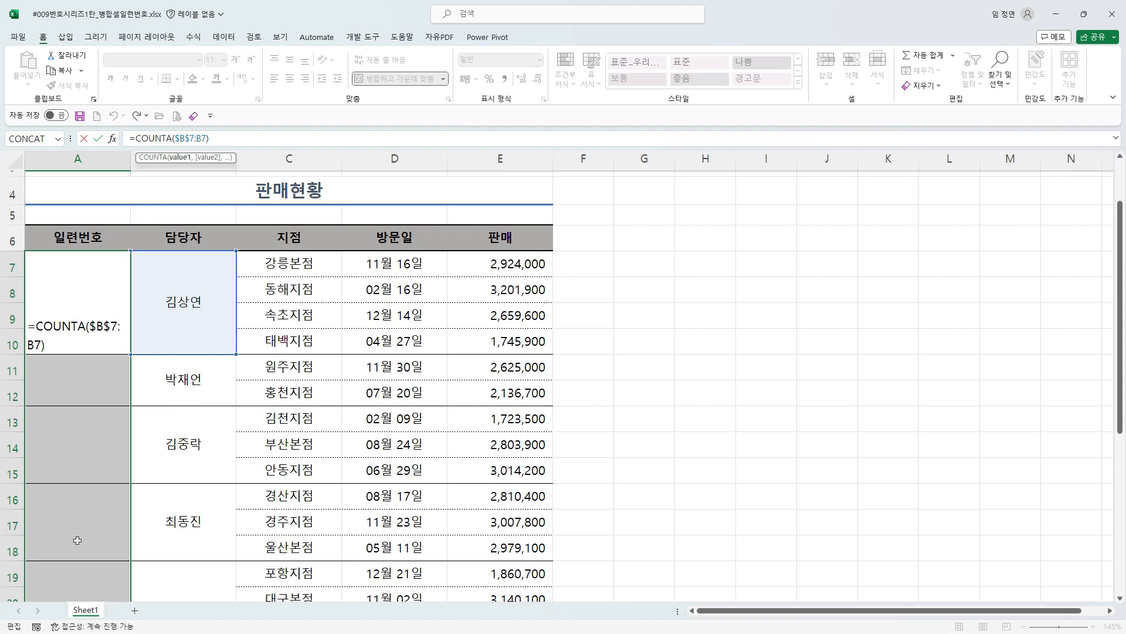
pyautogui.hotkey('ctrl', 'Return')
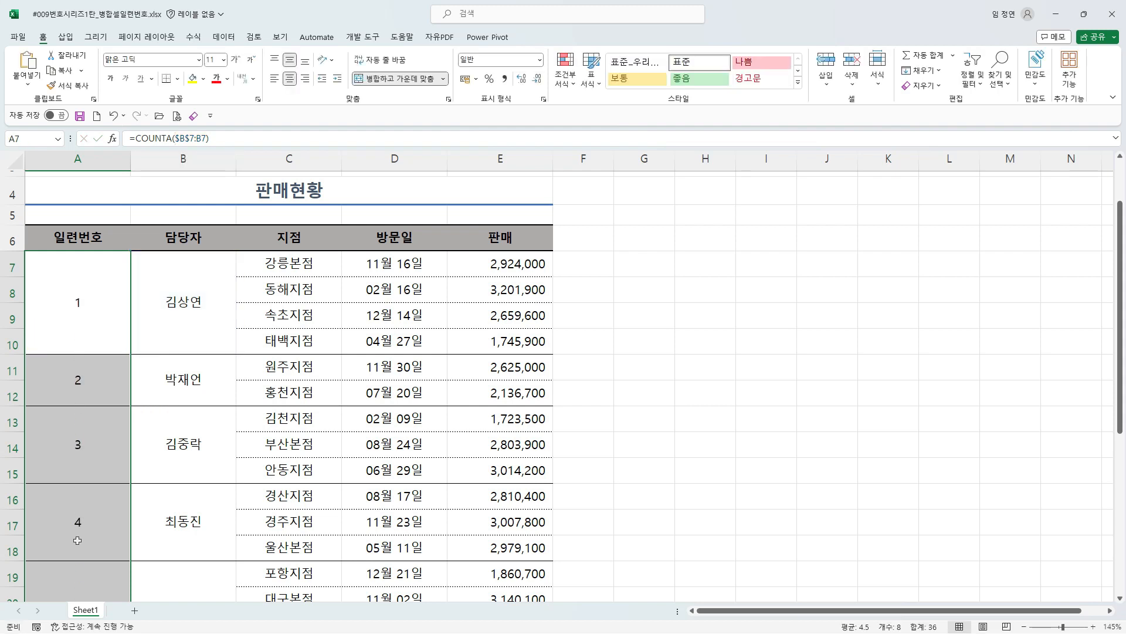
# Step: Examine the 일련번호 values down to row 31 and the COUNTA ranges in the merged cells A11, A13, A16, A19 and A7
pyautogui.scroll(-5, 78, 540)
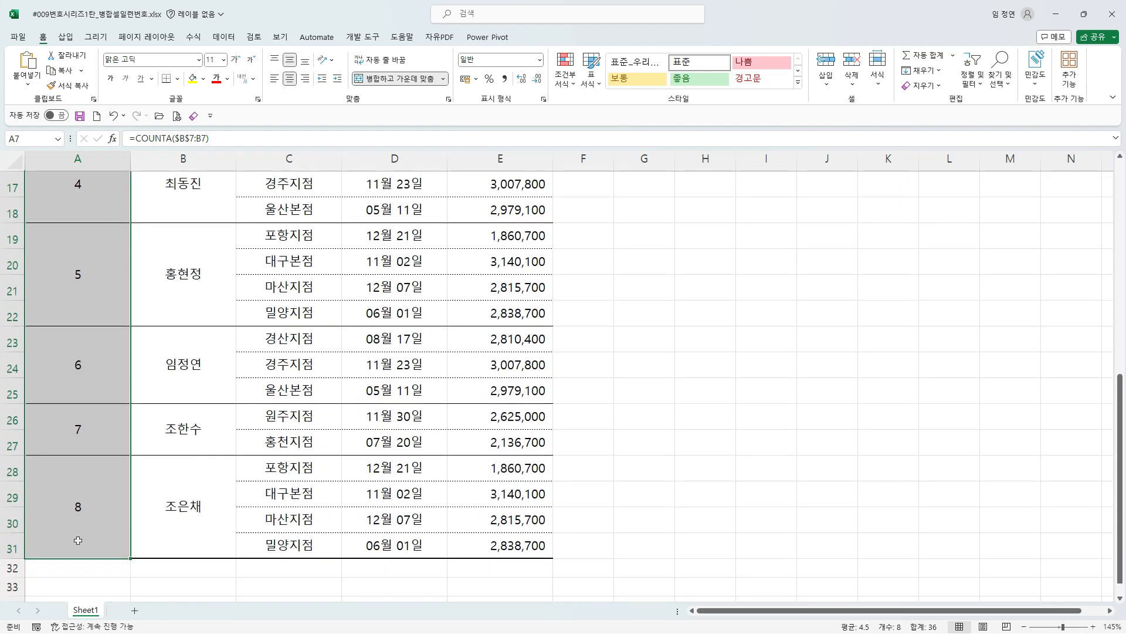
pyautogui.scroll(3, 77, 539)
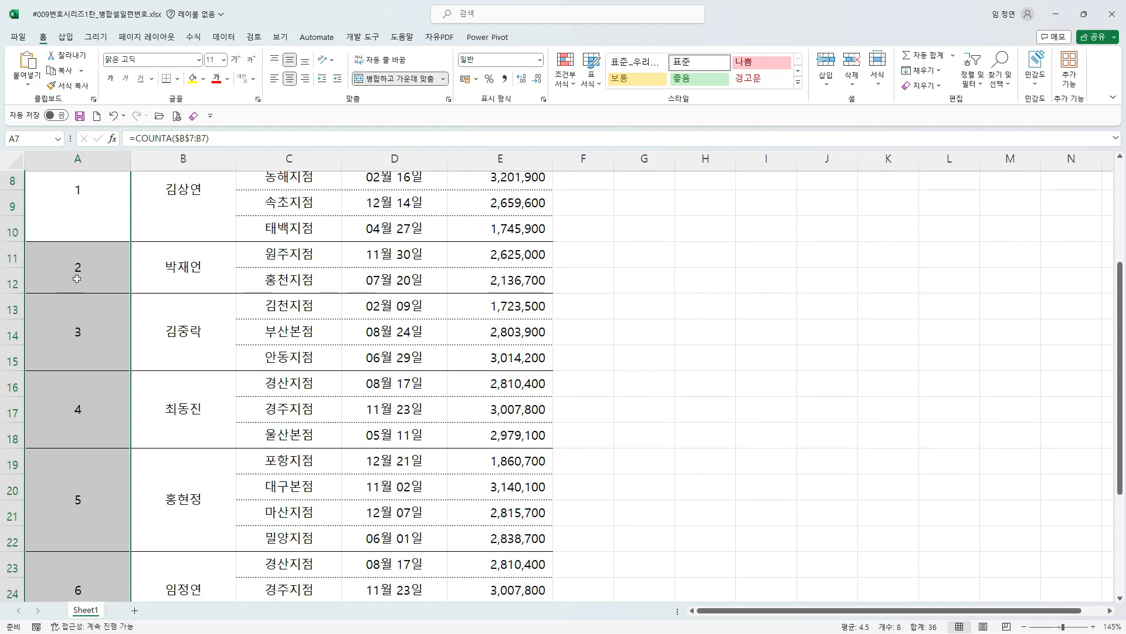
pyautogui.click(77, 278)
pyautogui.click(76, 328)
pyautogui.click(75, 394)
pyautogui.click(69, 473)
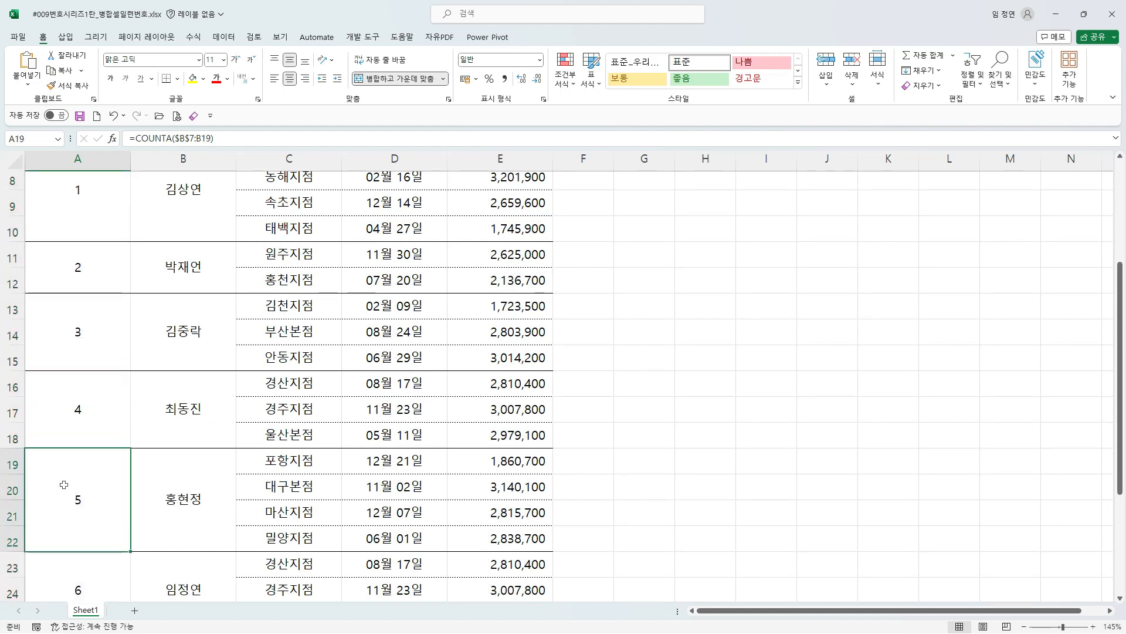
pyautogui.scroll(2, 75, 471)
pyautogui.click(79, 345)
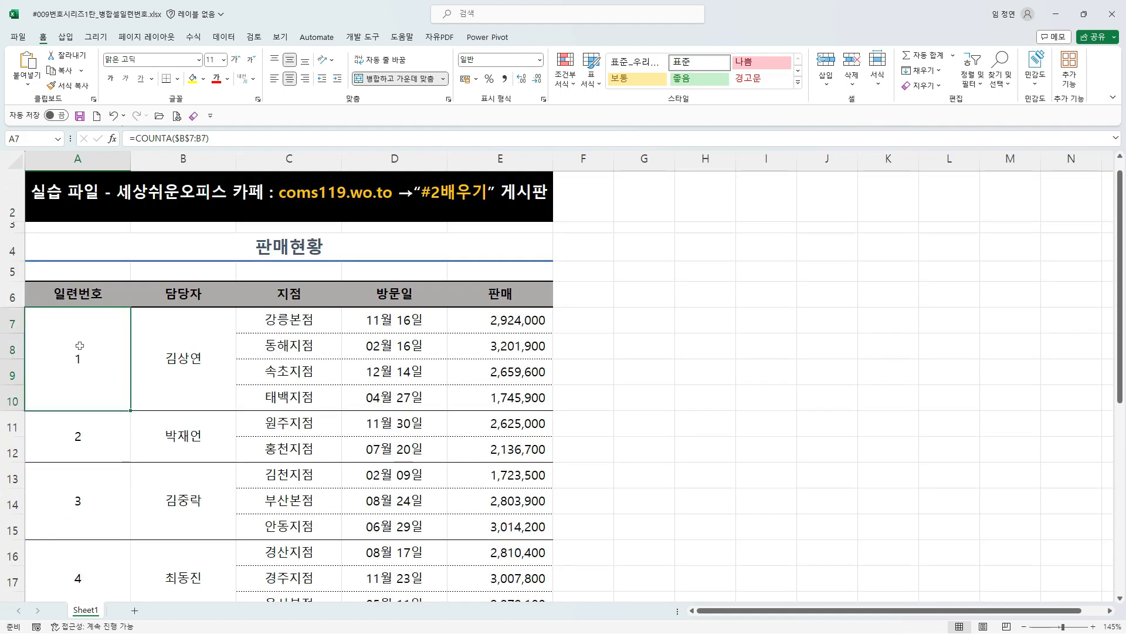
pyautogui.click(387, 348)
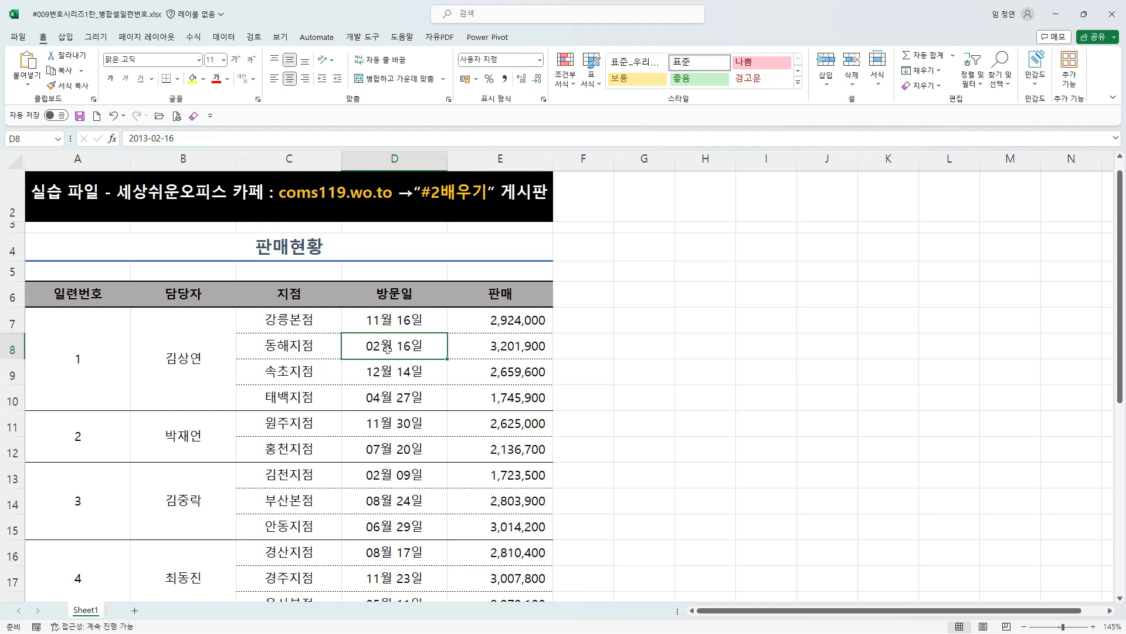
pyautogui.scroll(-5, 387, 350)
pyautogui.scroll(5, 390, 355)
pyautogui.scroll(-1, 390, 355)
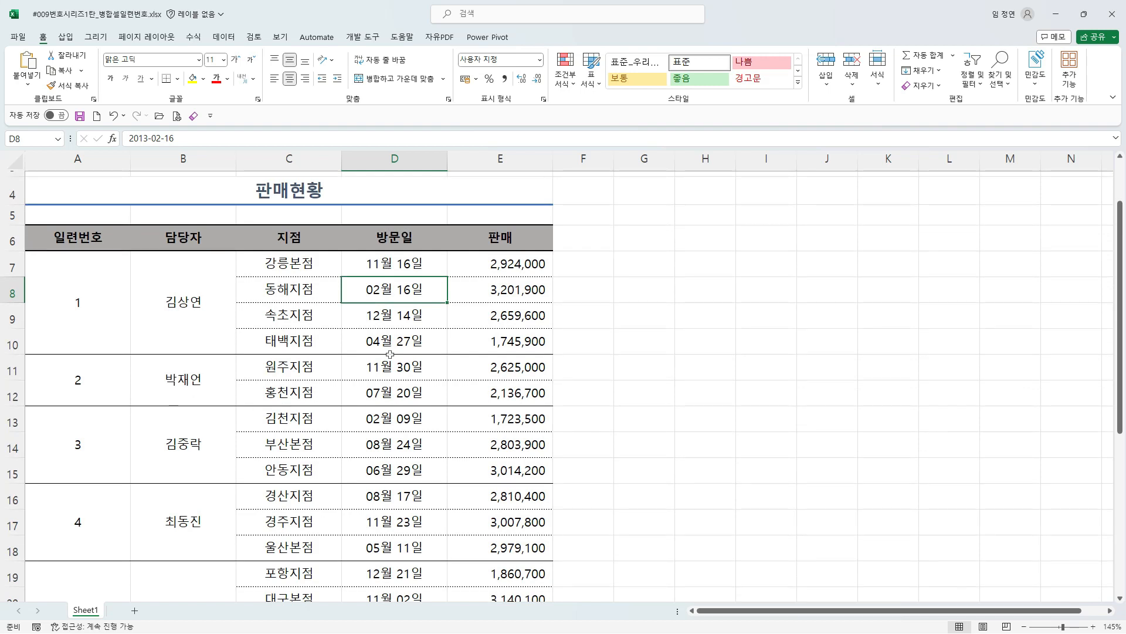